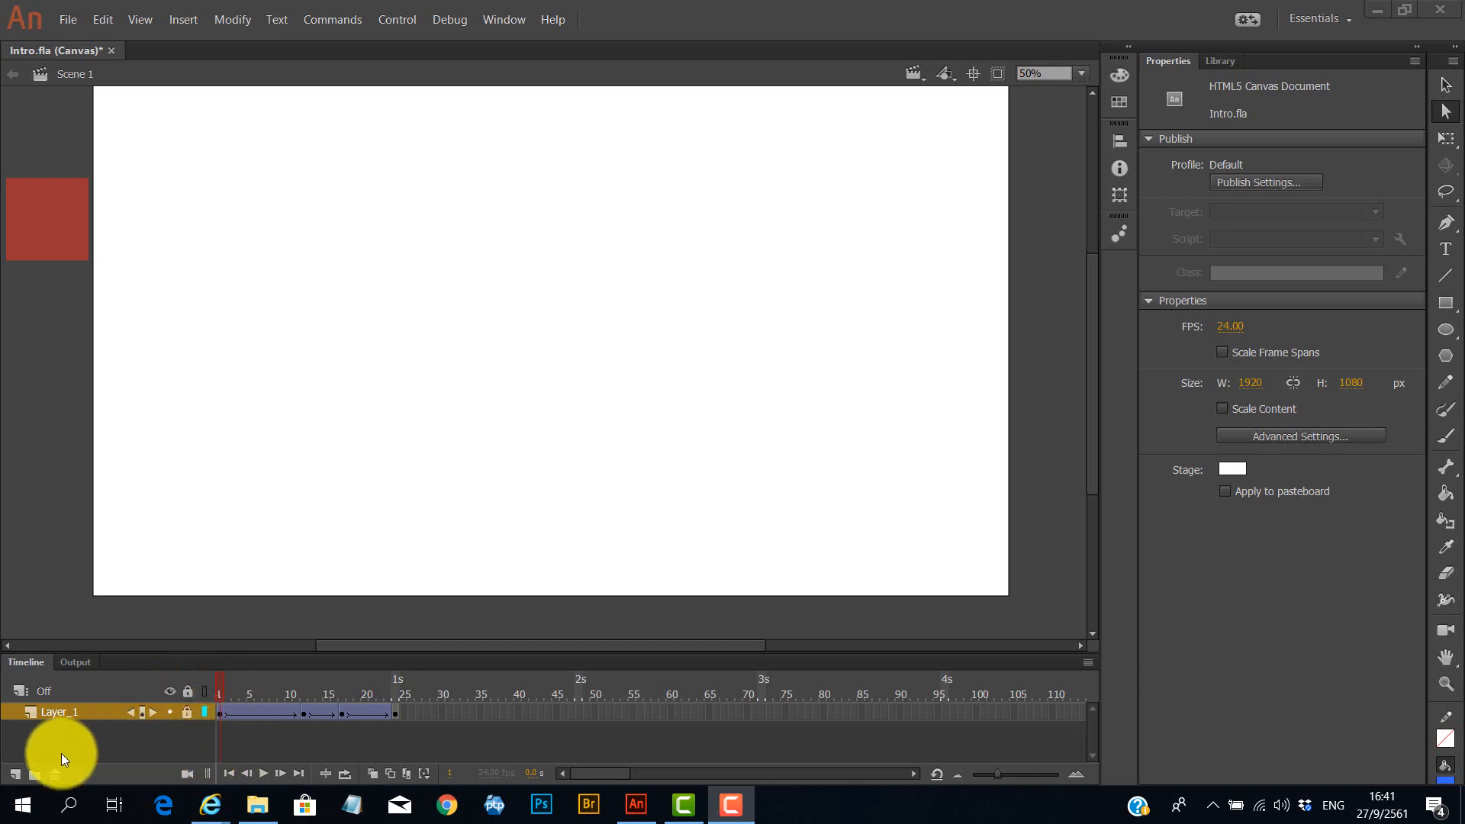
Add a new layer and draw a blue pentagon on it with the PolyStar tool near the stage's left edge.
left_click(14, 772)
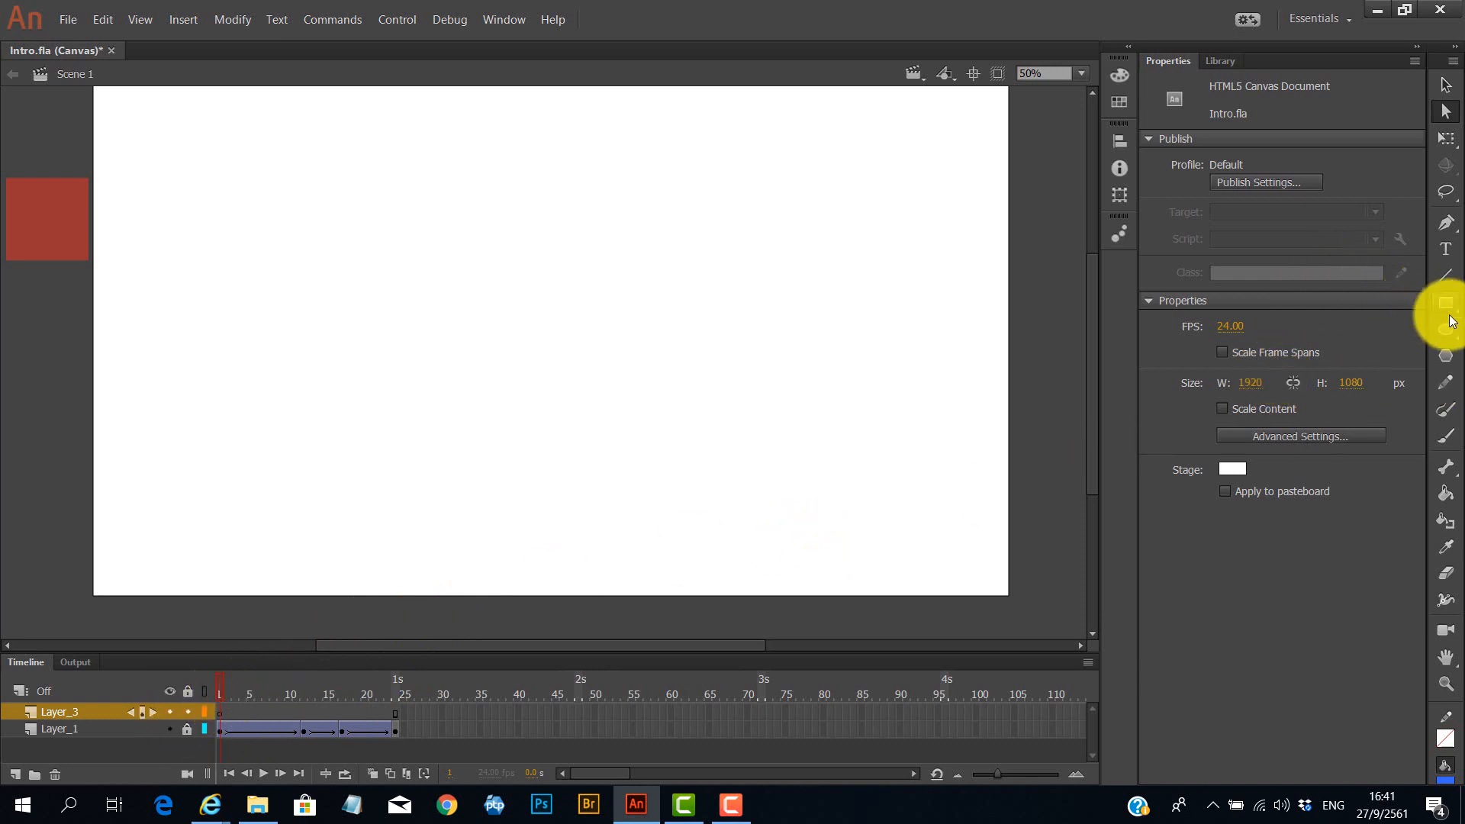
left_click(1447, 357)
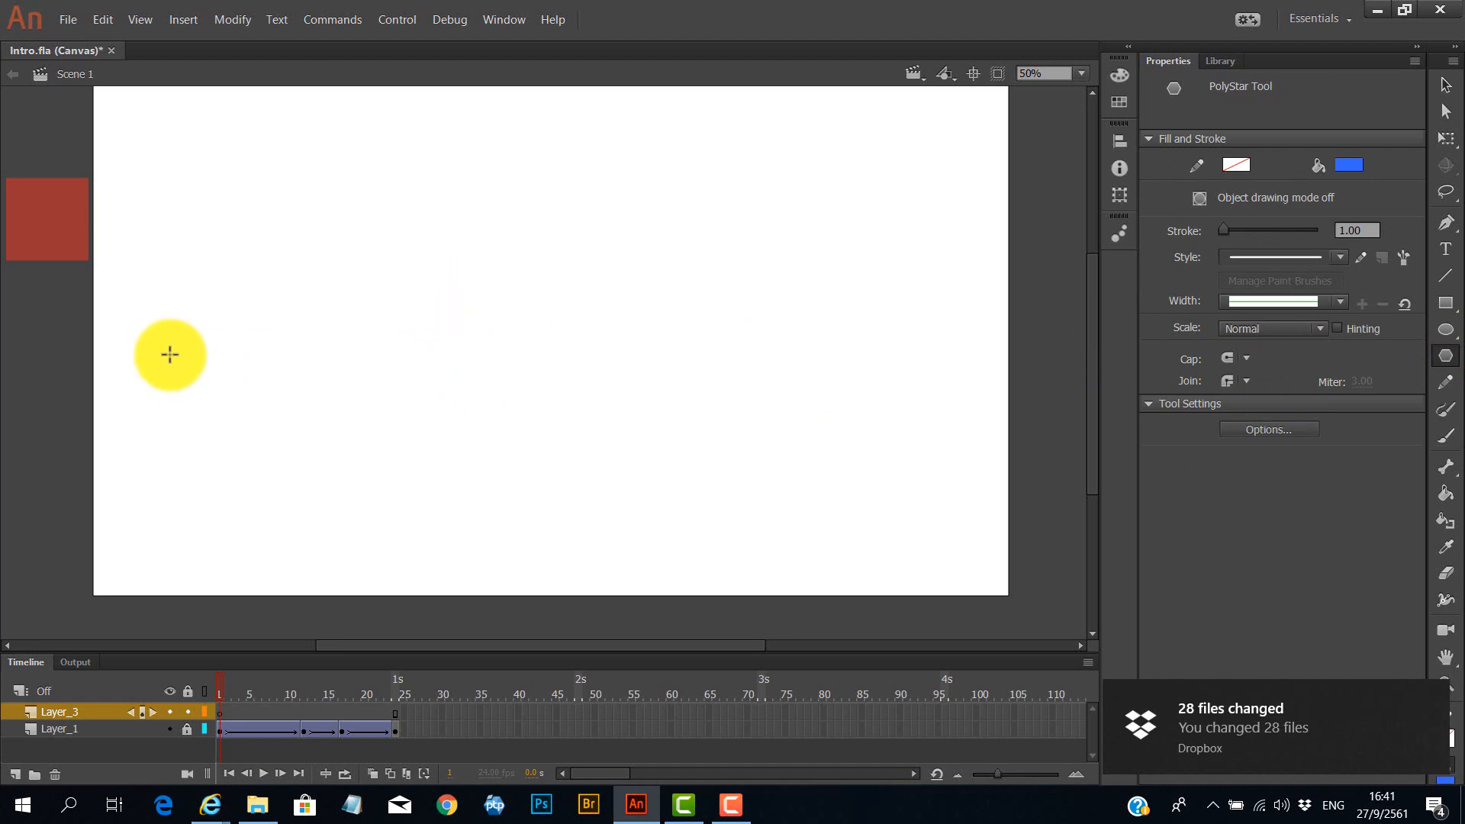
left_click_drag(170, 354, 226, 332)
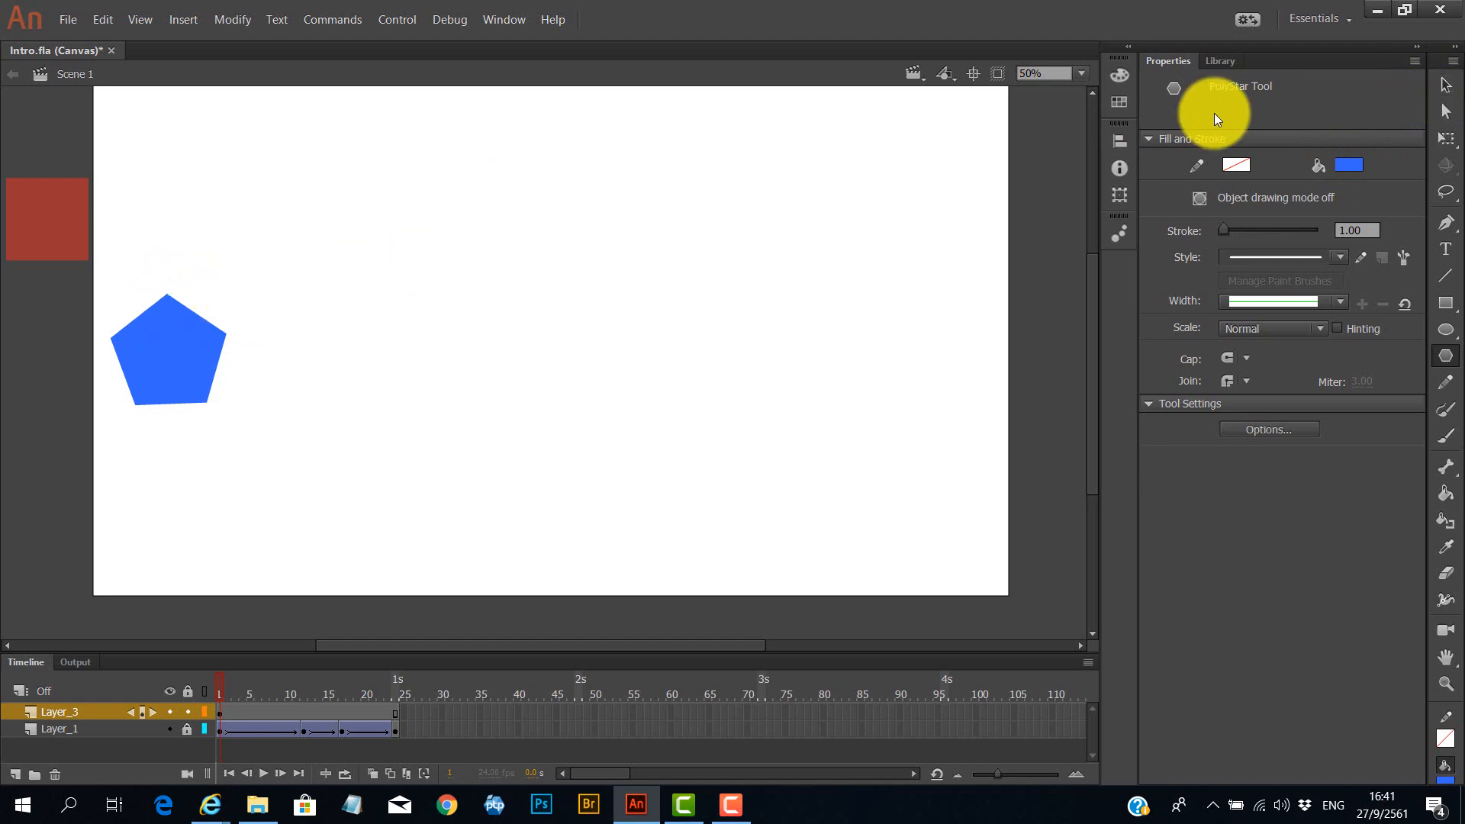
Convert the pentagon into a graphic symbol.
left_click(1445, 84)
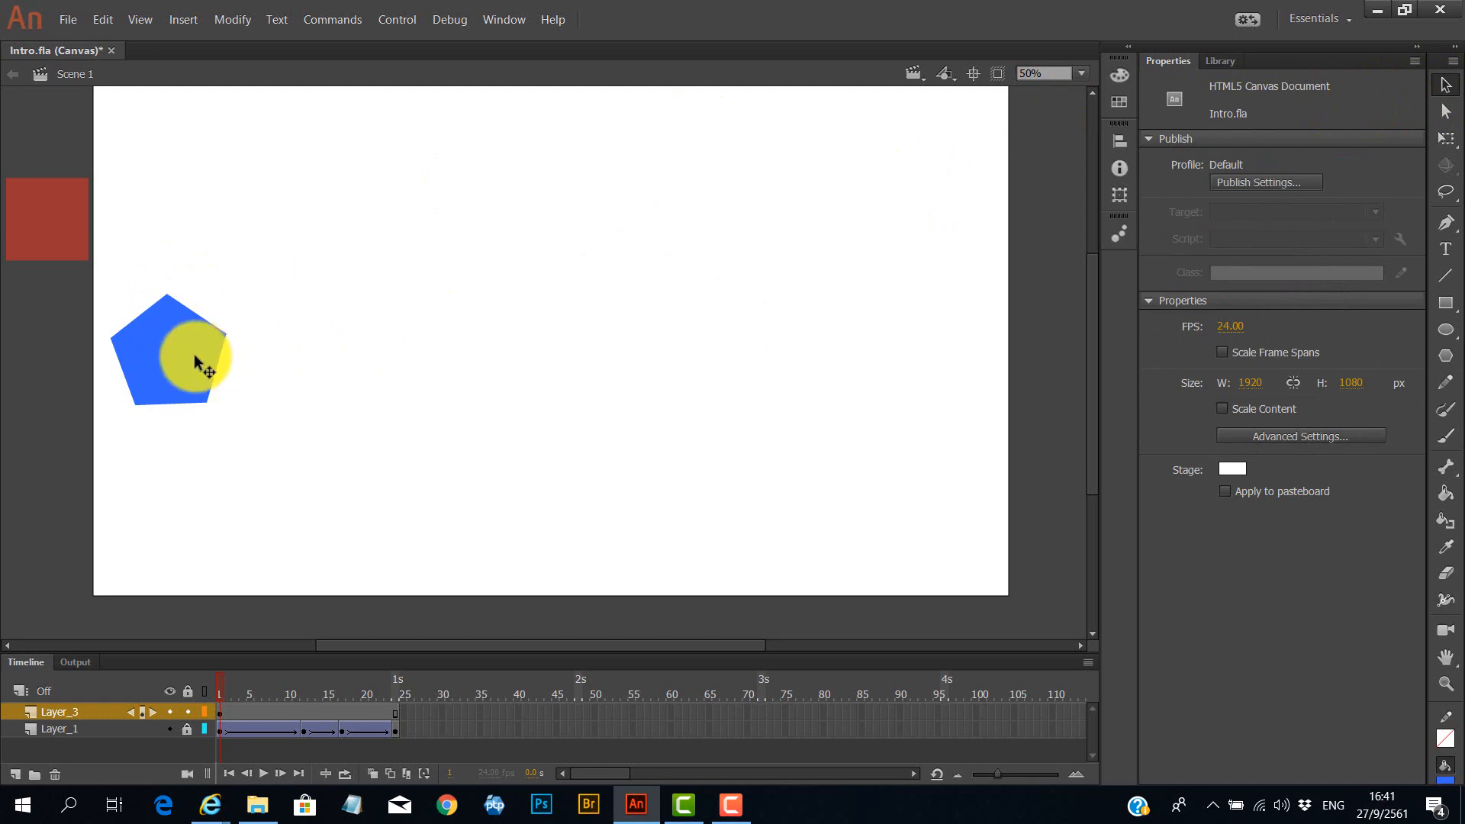
left_click(196, 357)
right_click(194, 355)
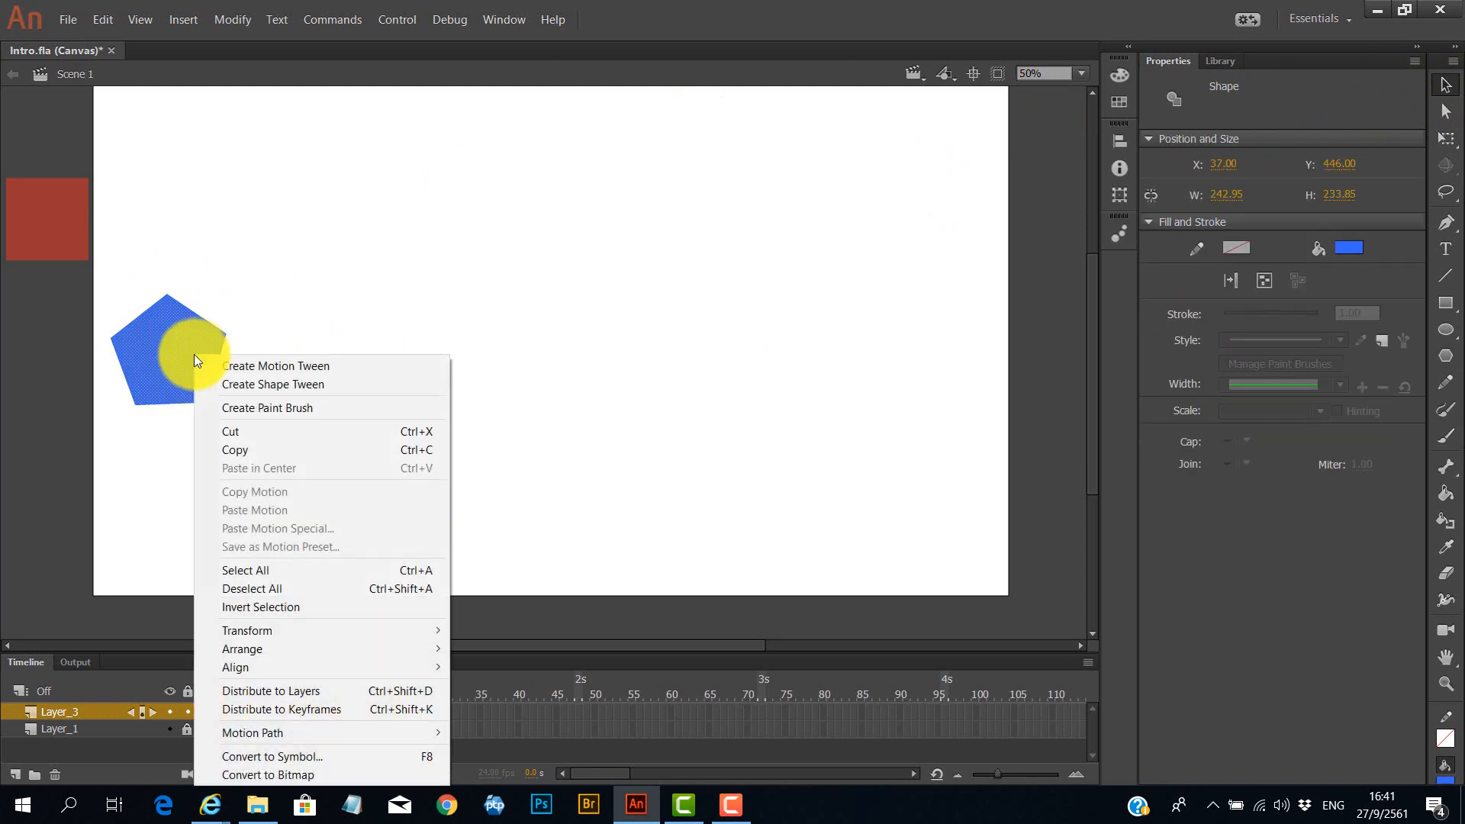
left_click(304, 762)
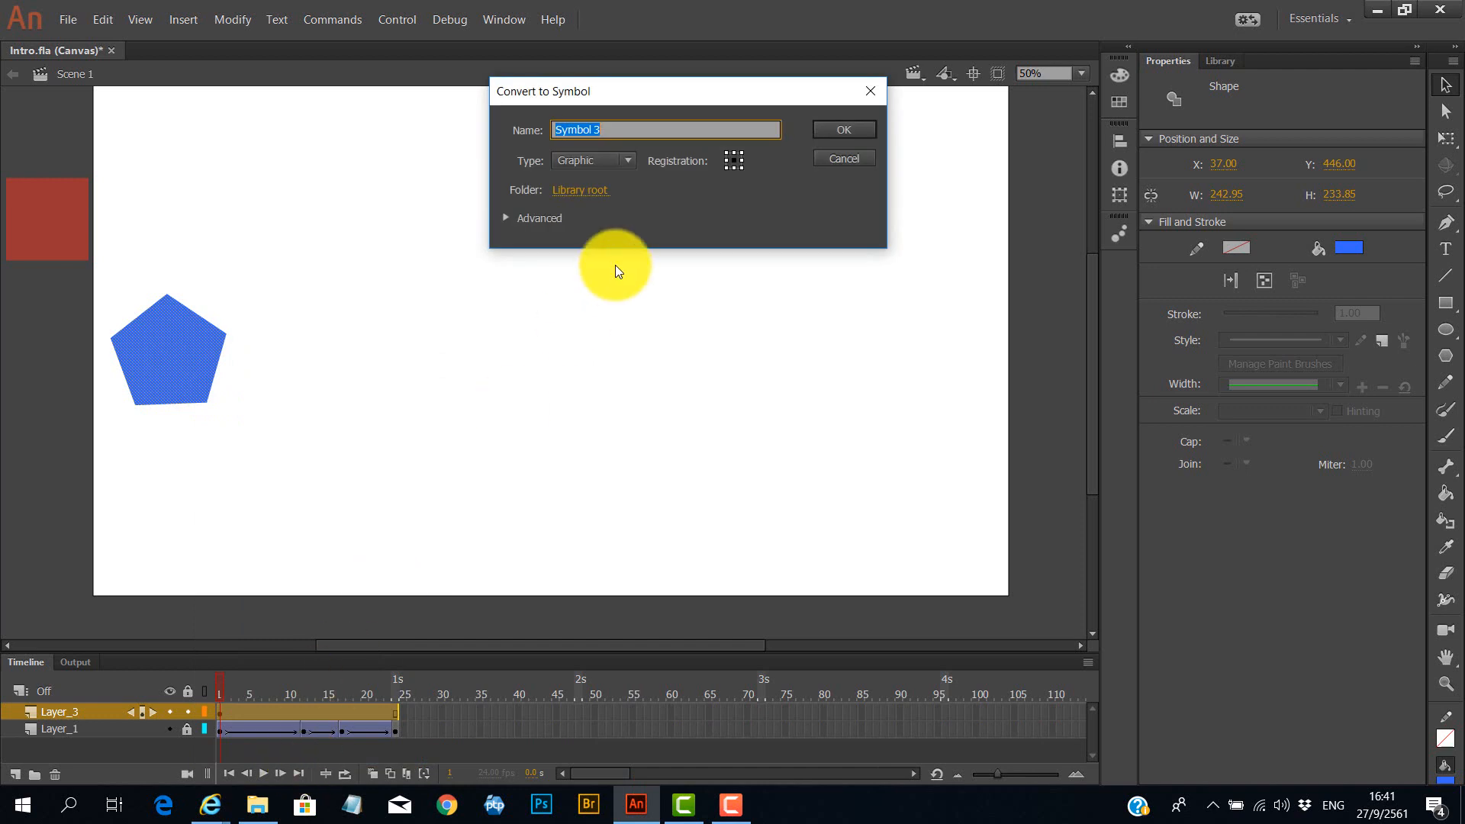
left_click(864, 125)
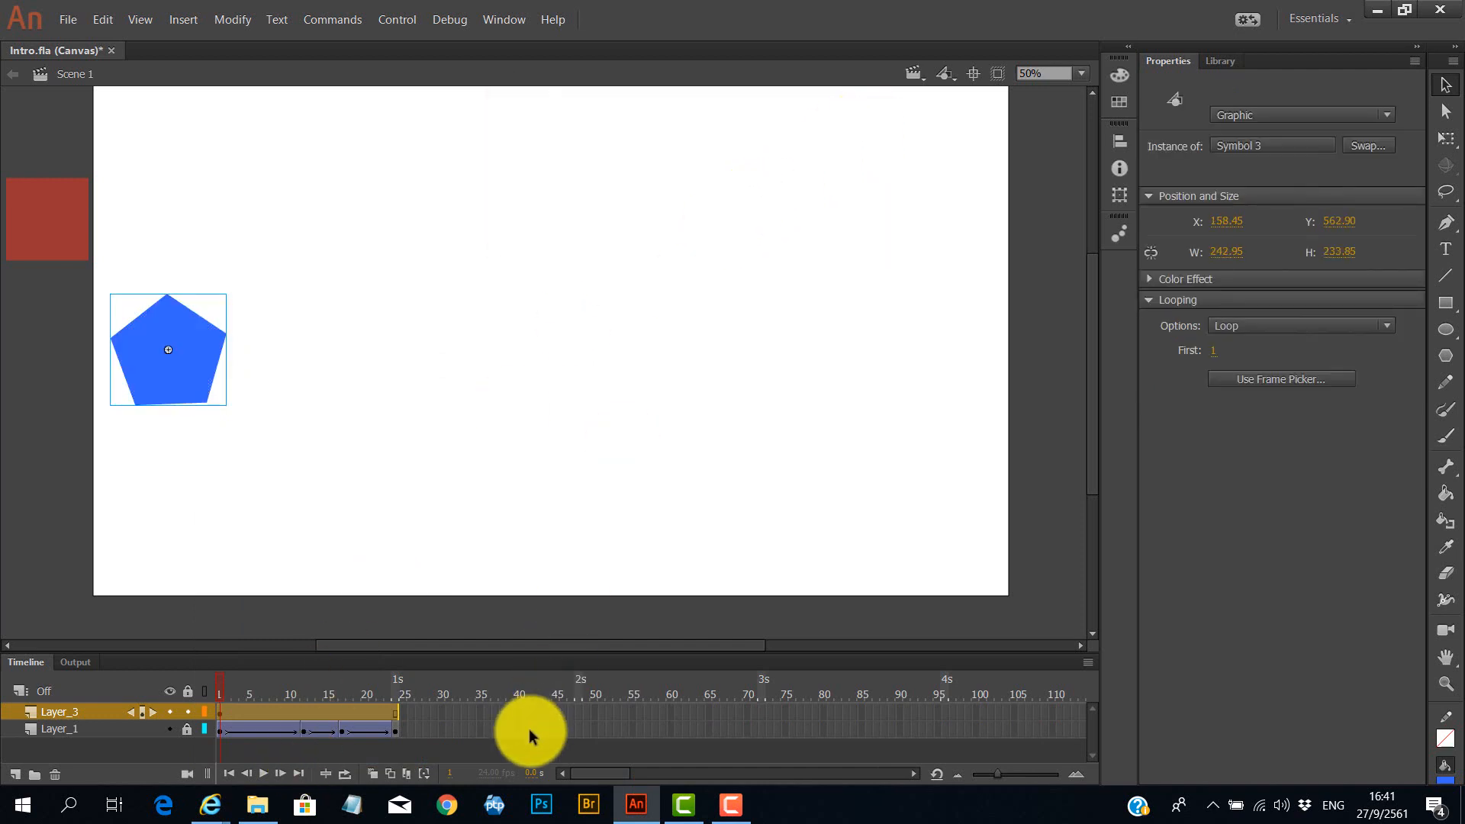
Create a motion tween on the new layer and, at frame 24, move the pentagon past the stage's right edge.
right_click(220, 712)
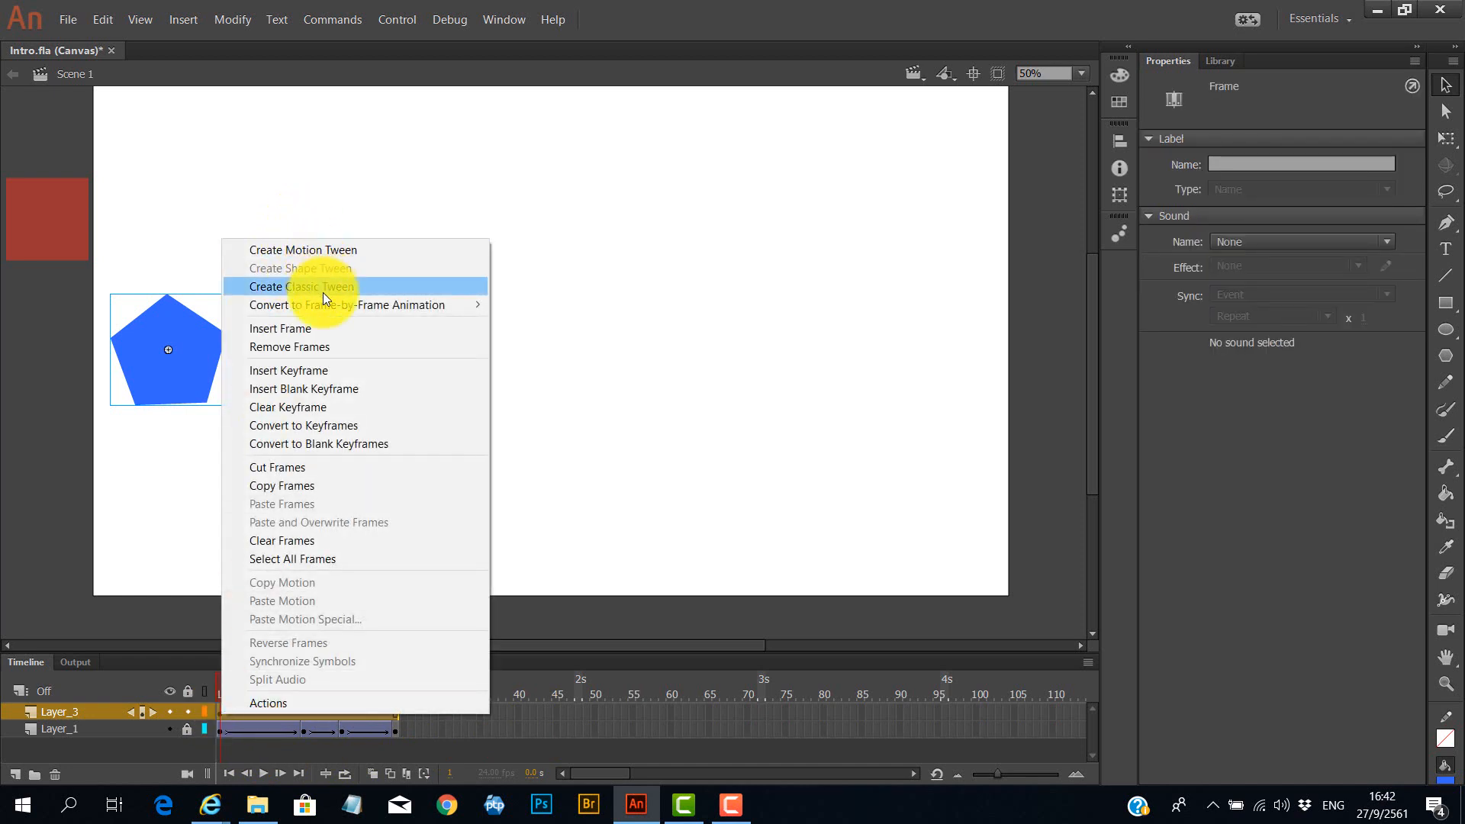
left_click(340, 250)
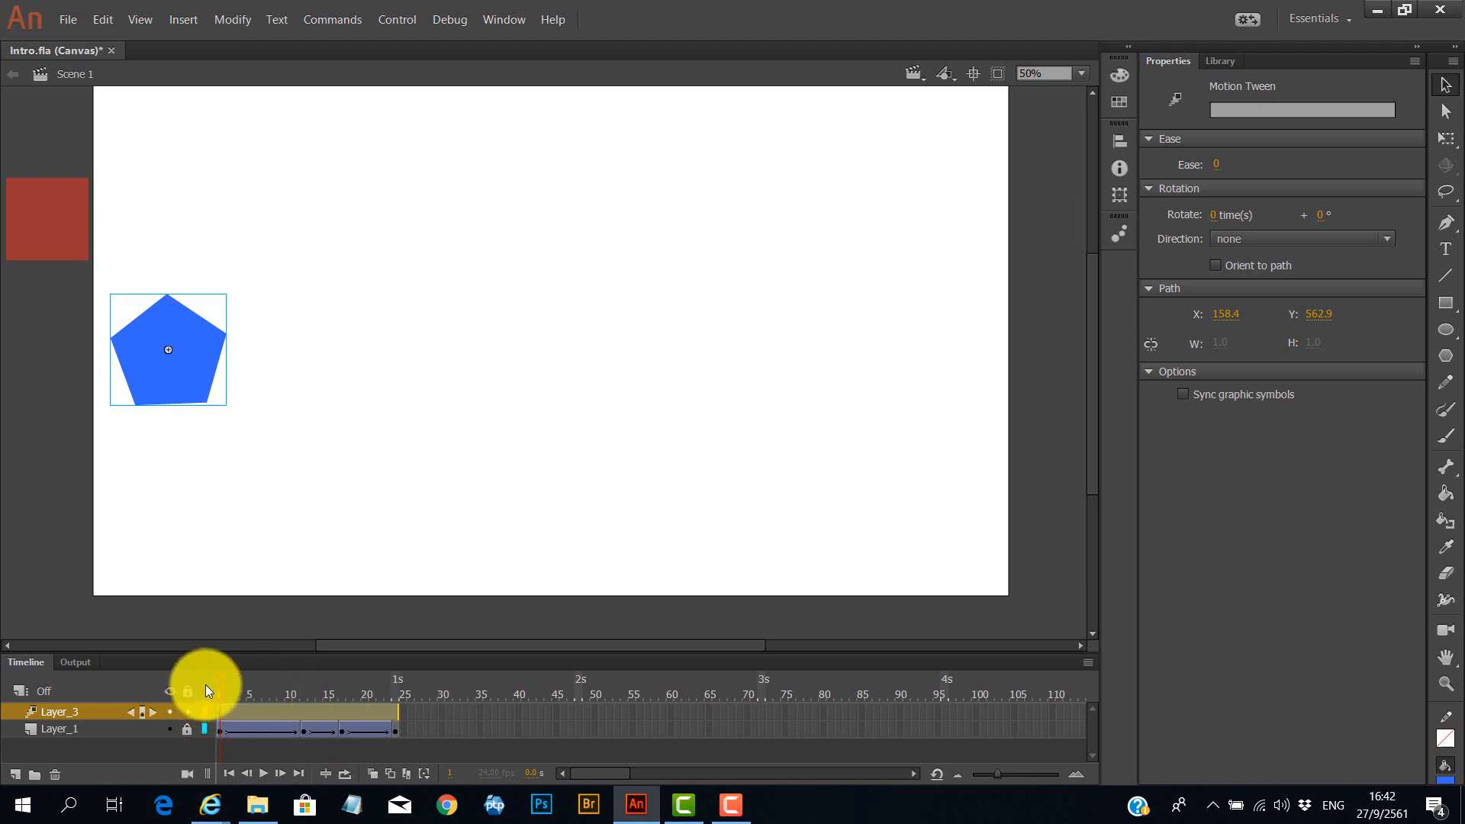
left_click_drag(222, 684, 394, 679)
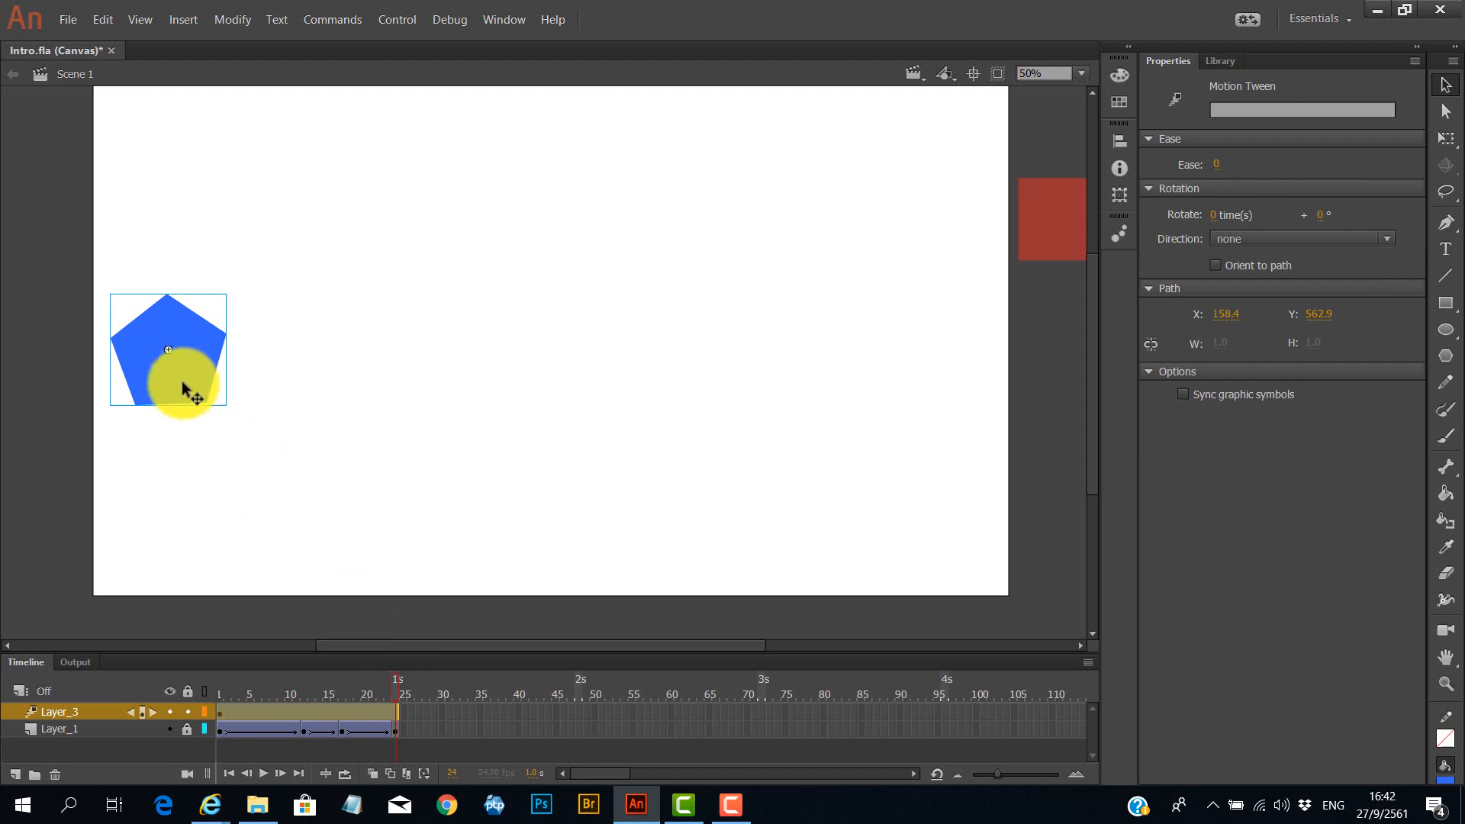
left_click_drag(210, 377, 1087, 372)
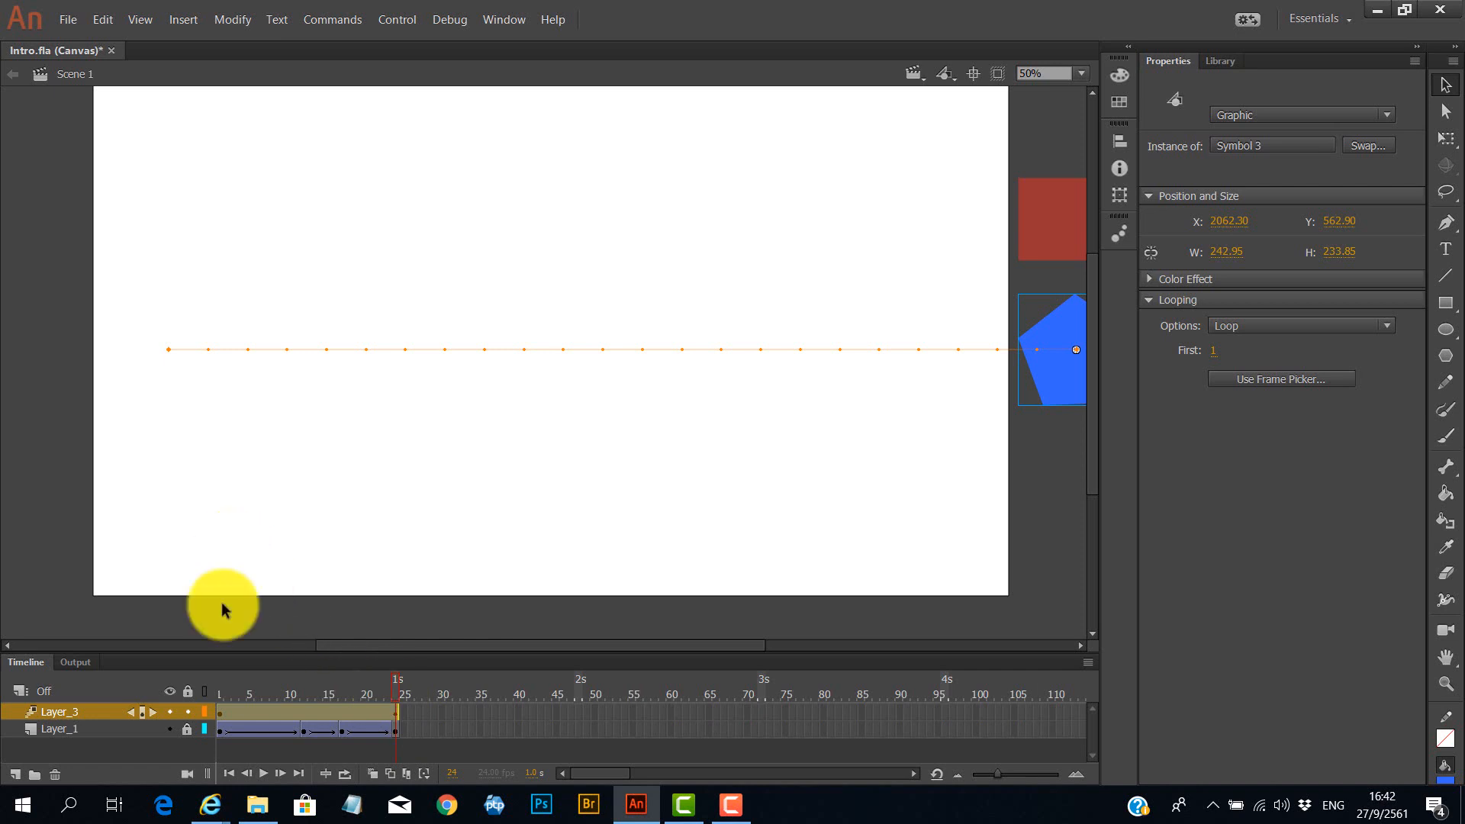
At frame 1, move the pentagon past the stage's left edge.
left_click(220, 716)
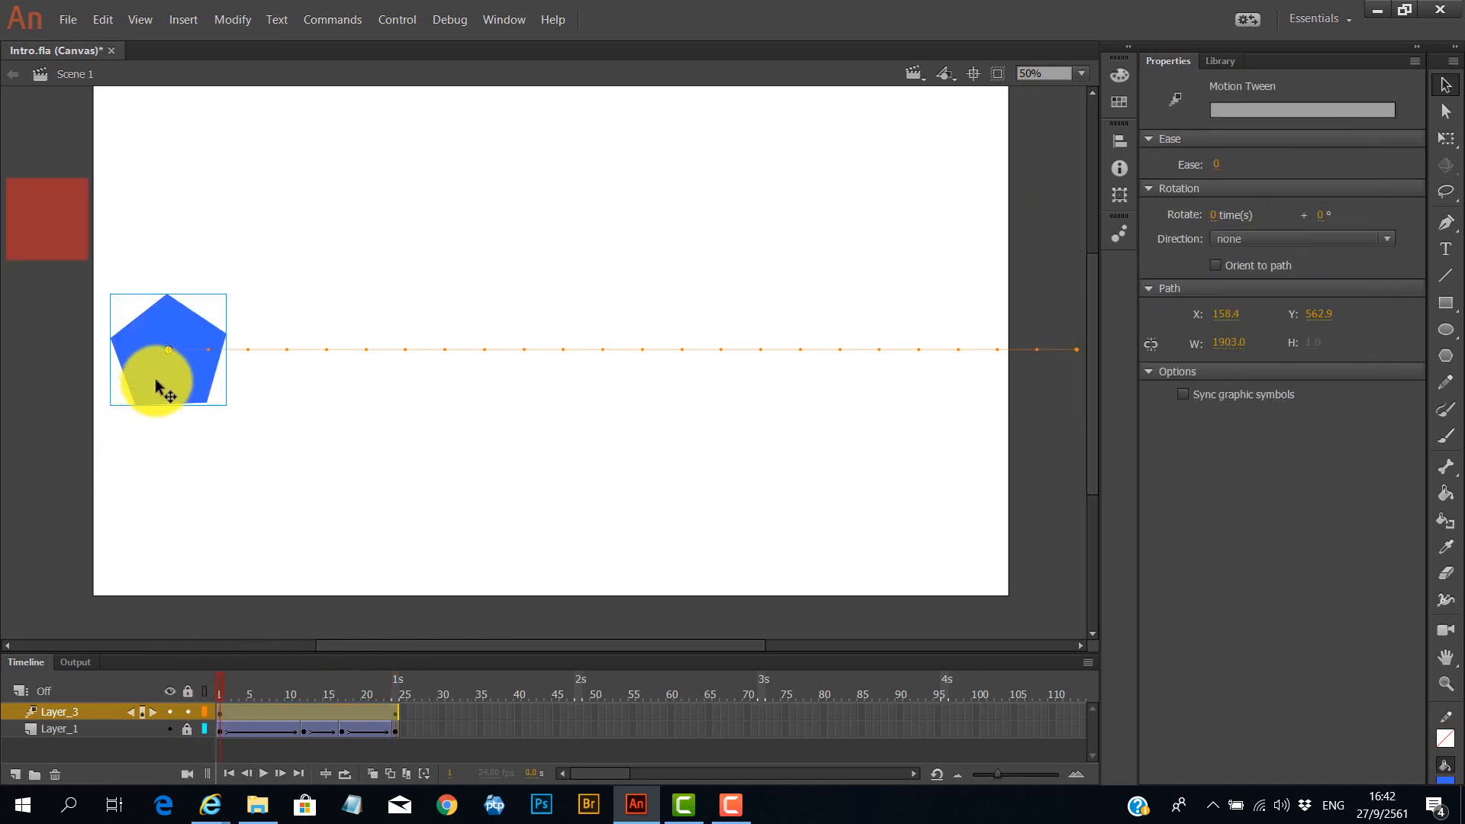
left_click_drag(192, 380, 46, 386)
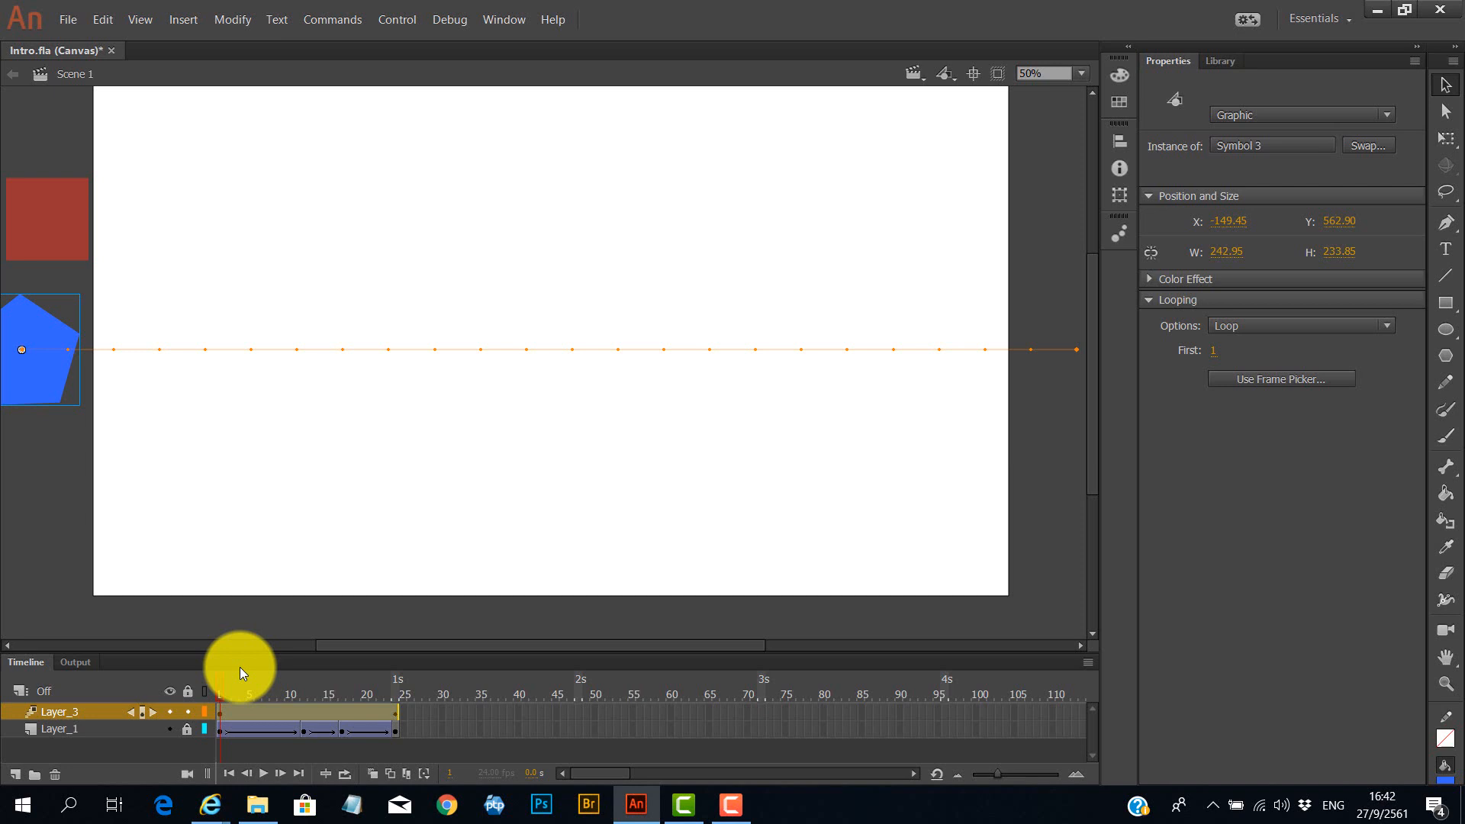
Play the animation to preview the tween.
left_click(389, 17)
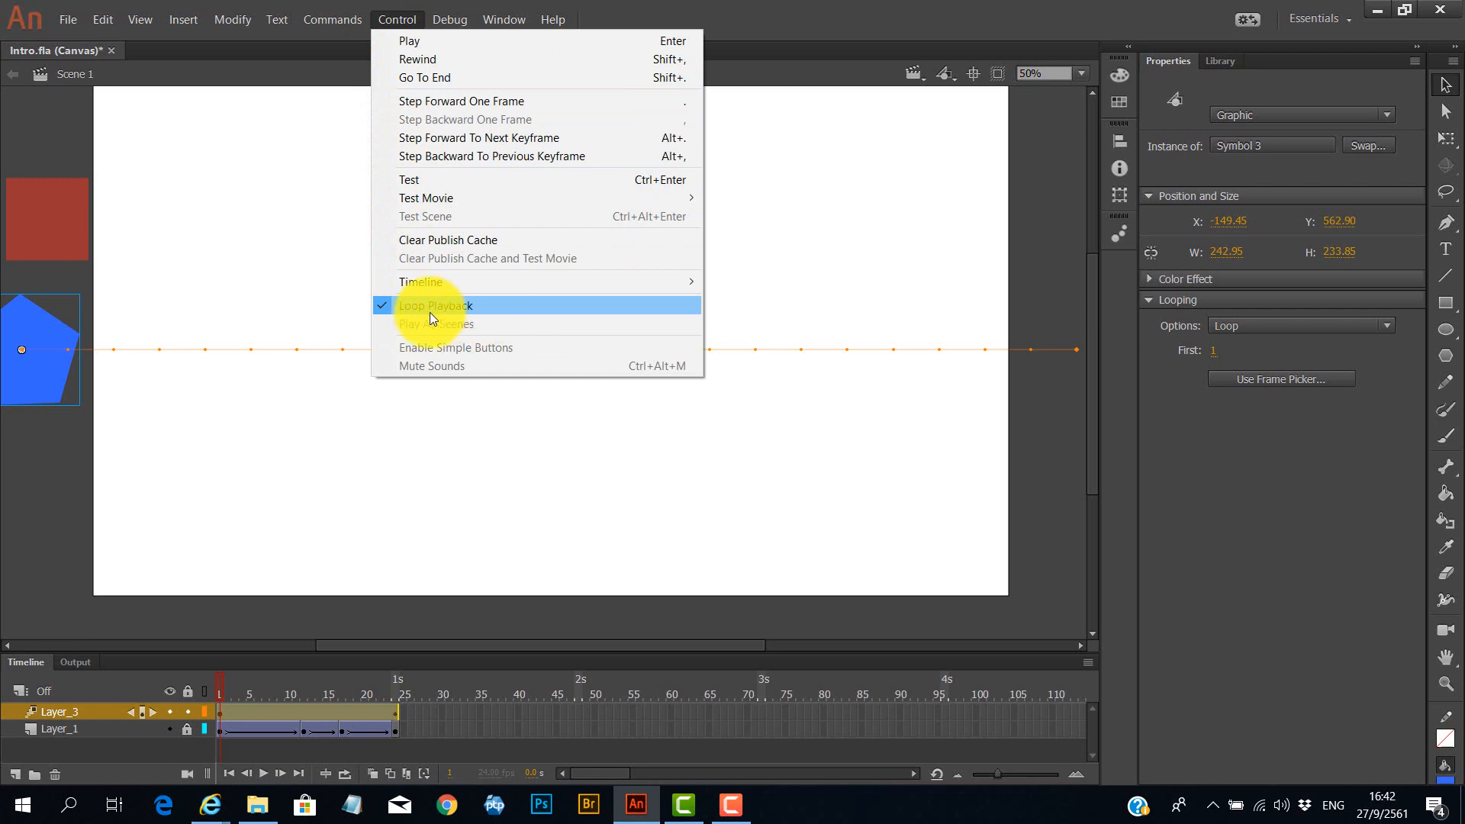
left_click(34, 152)
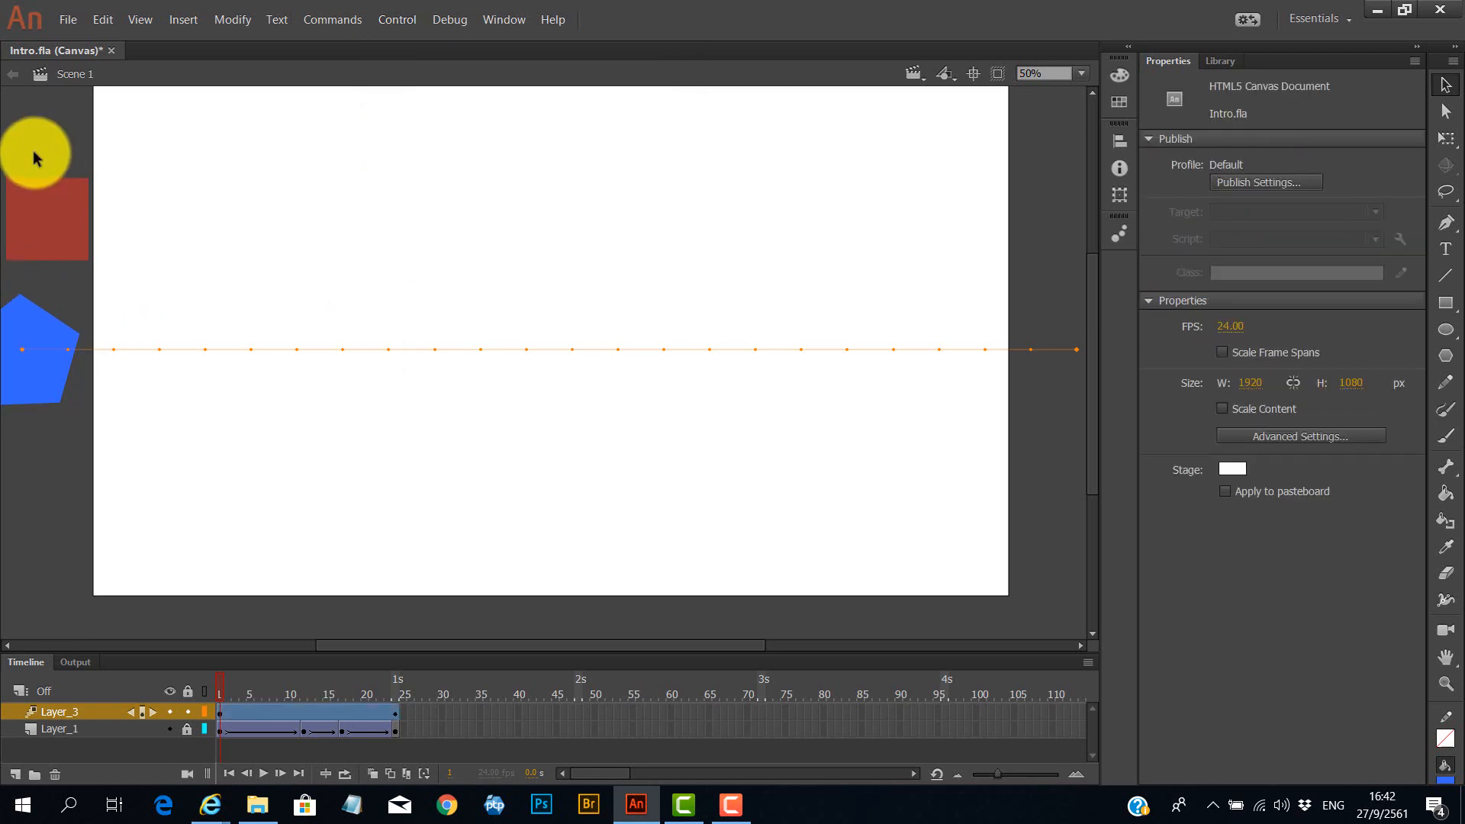
key("Return")
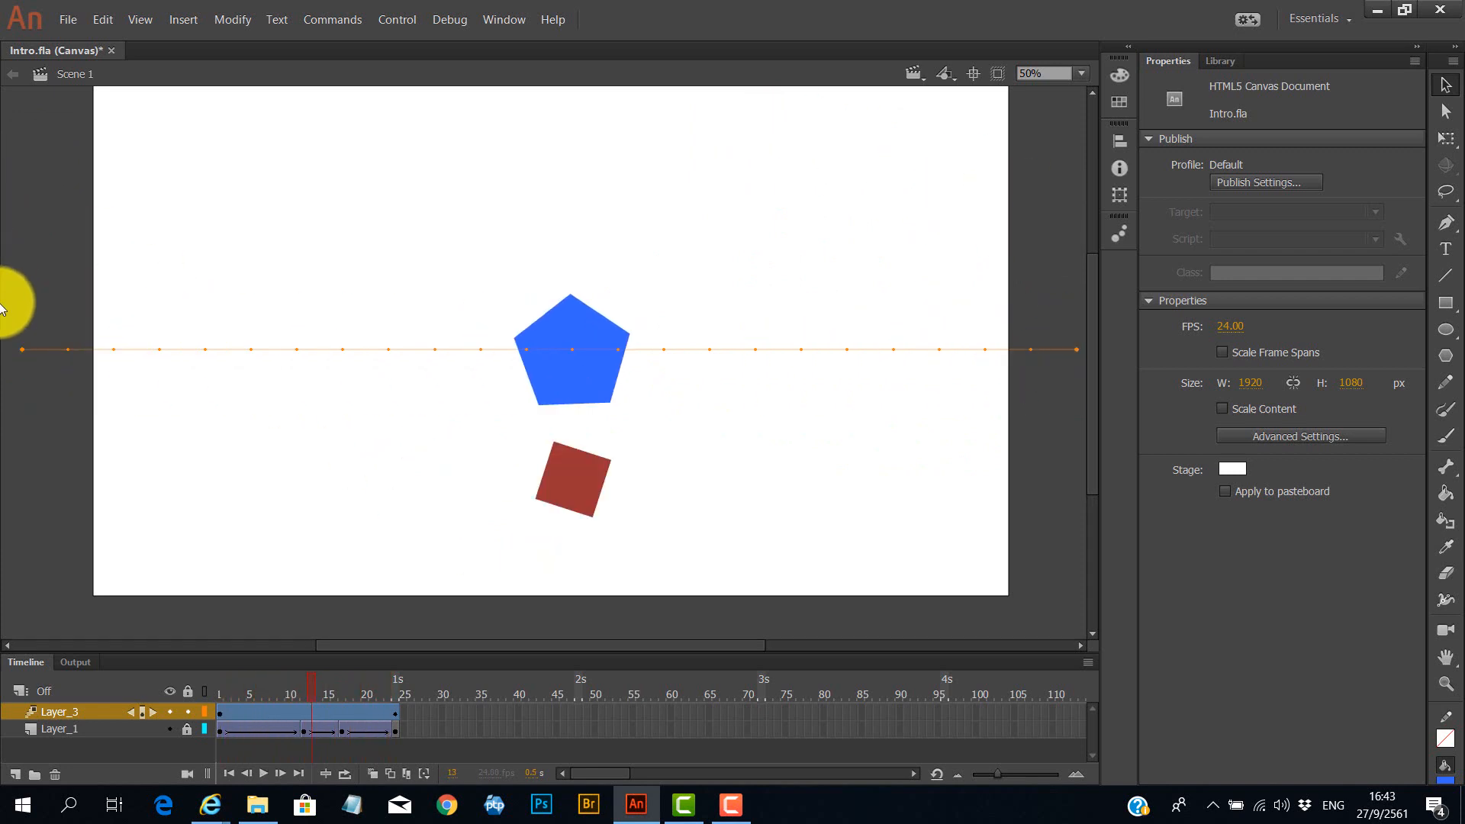
At frame 7, move the pentagon down to the bottom centre of the stage.
left_click_drag(310, 684, 261, 693)
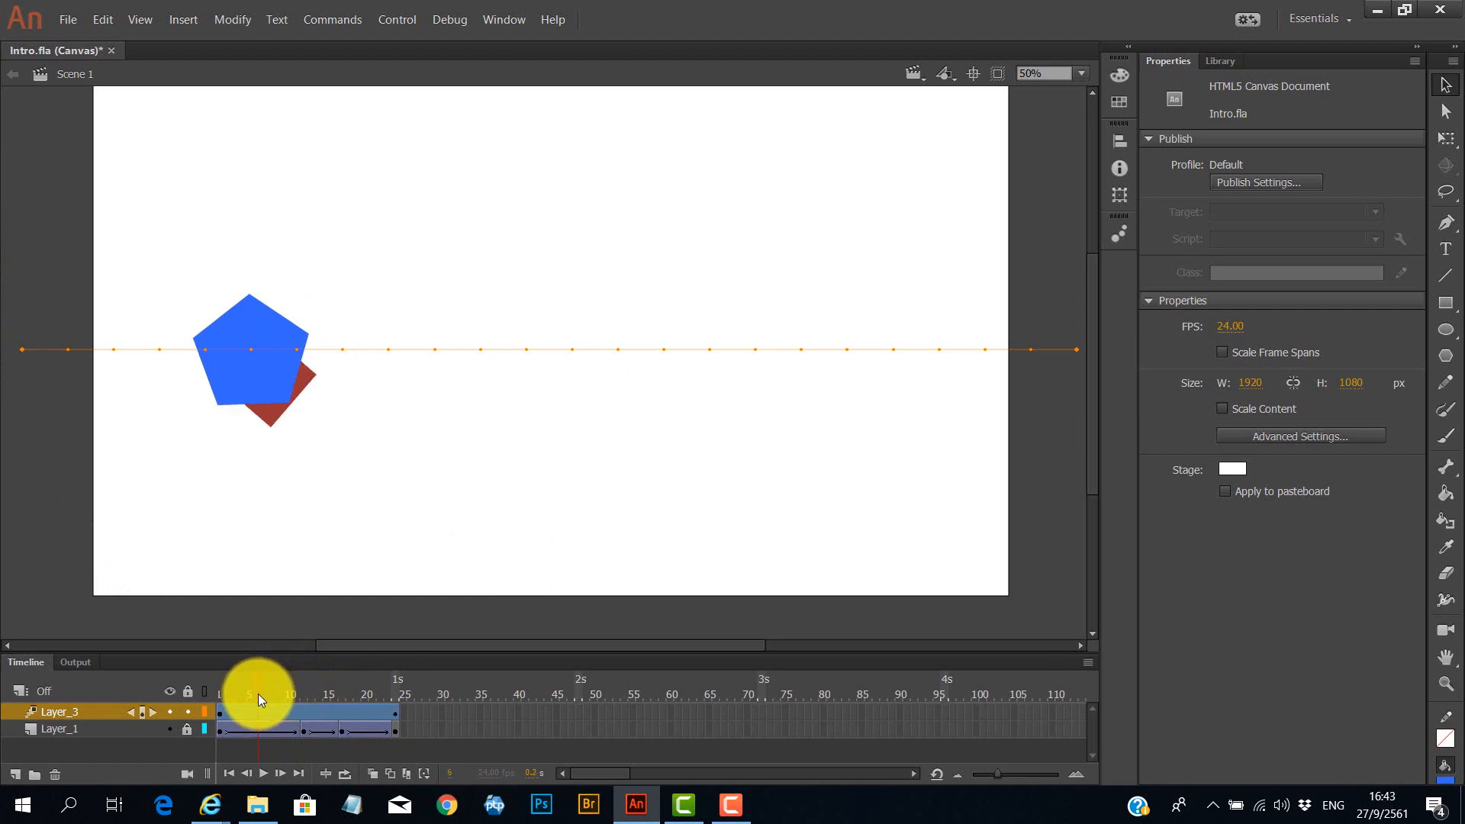
left_click_drag(258, 698, 267, 698)
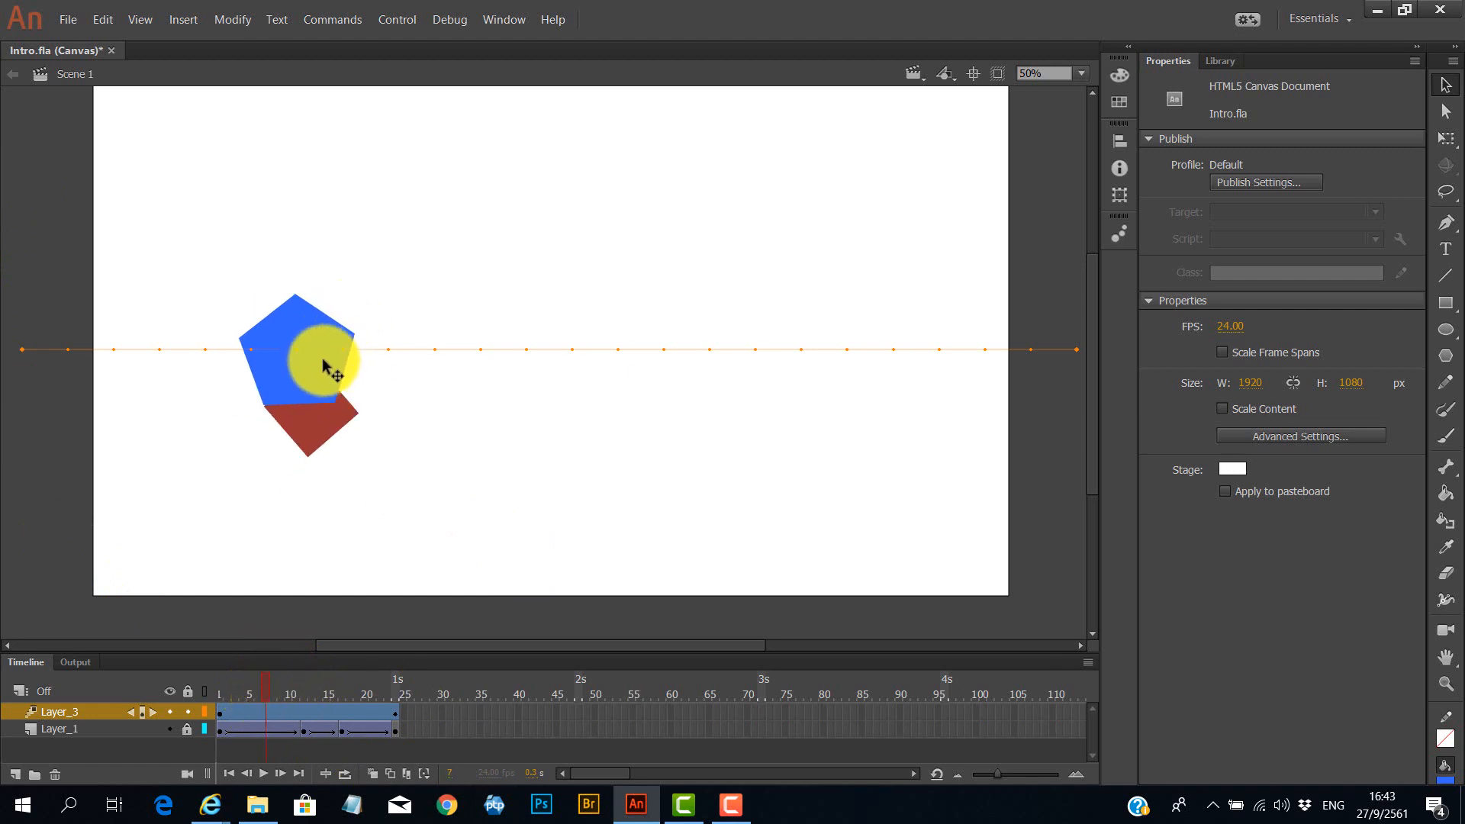
left_click_drag(322, 372, 509, 563)
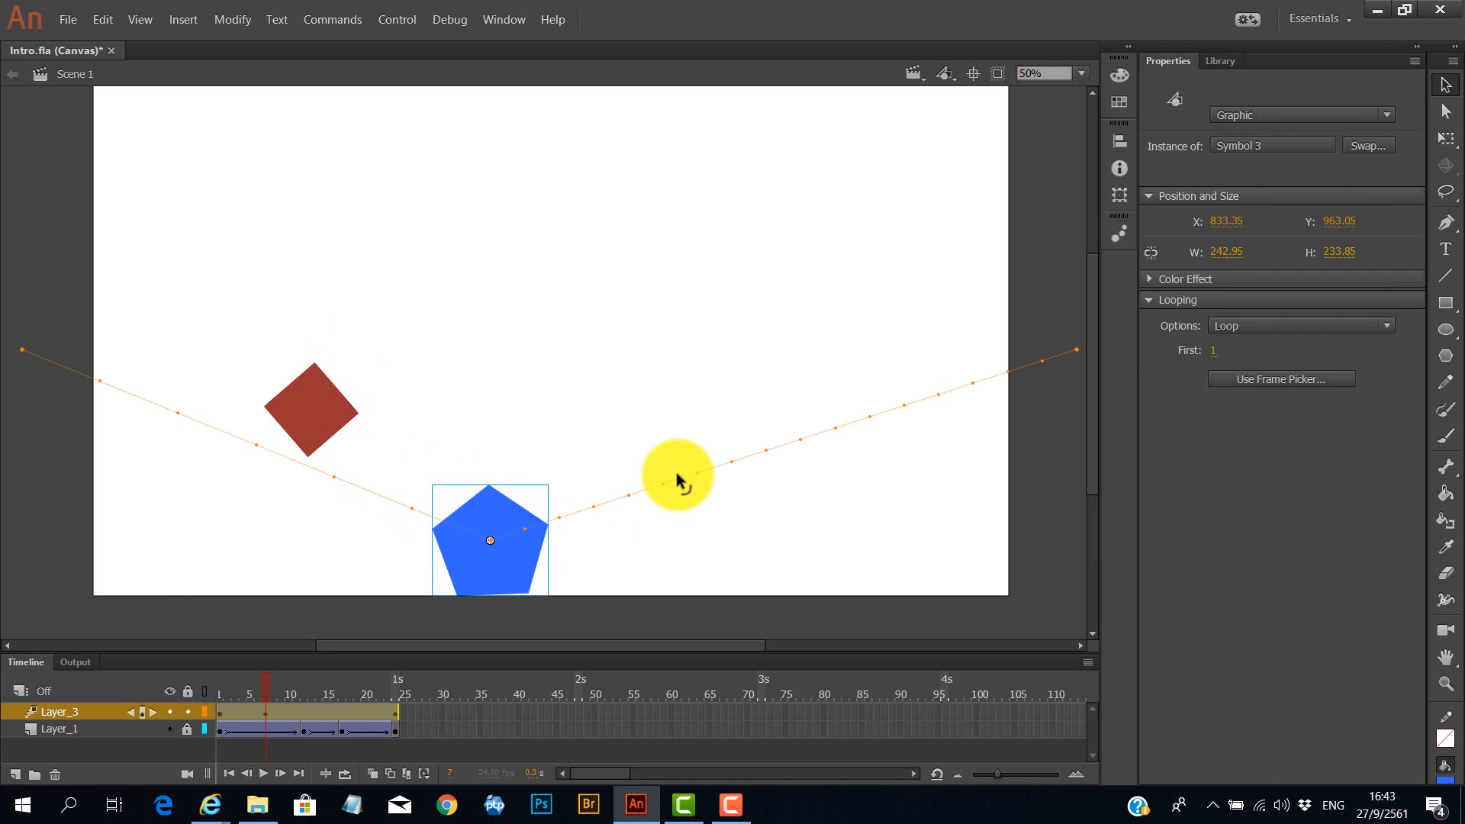
Play the animation to preview the bounce.
key("Return")
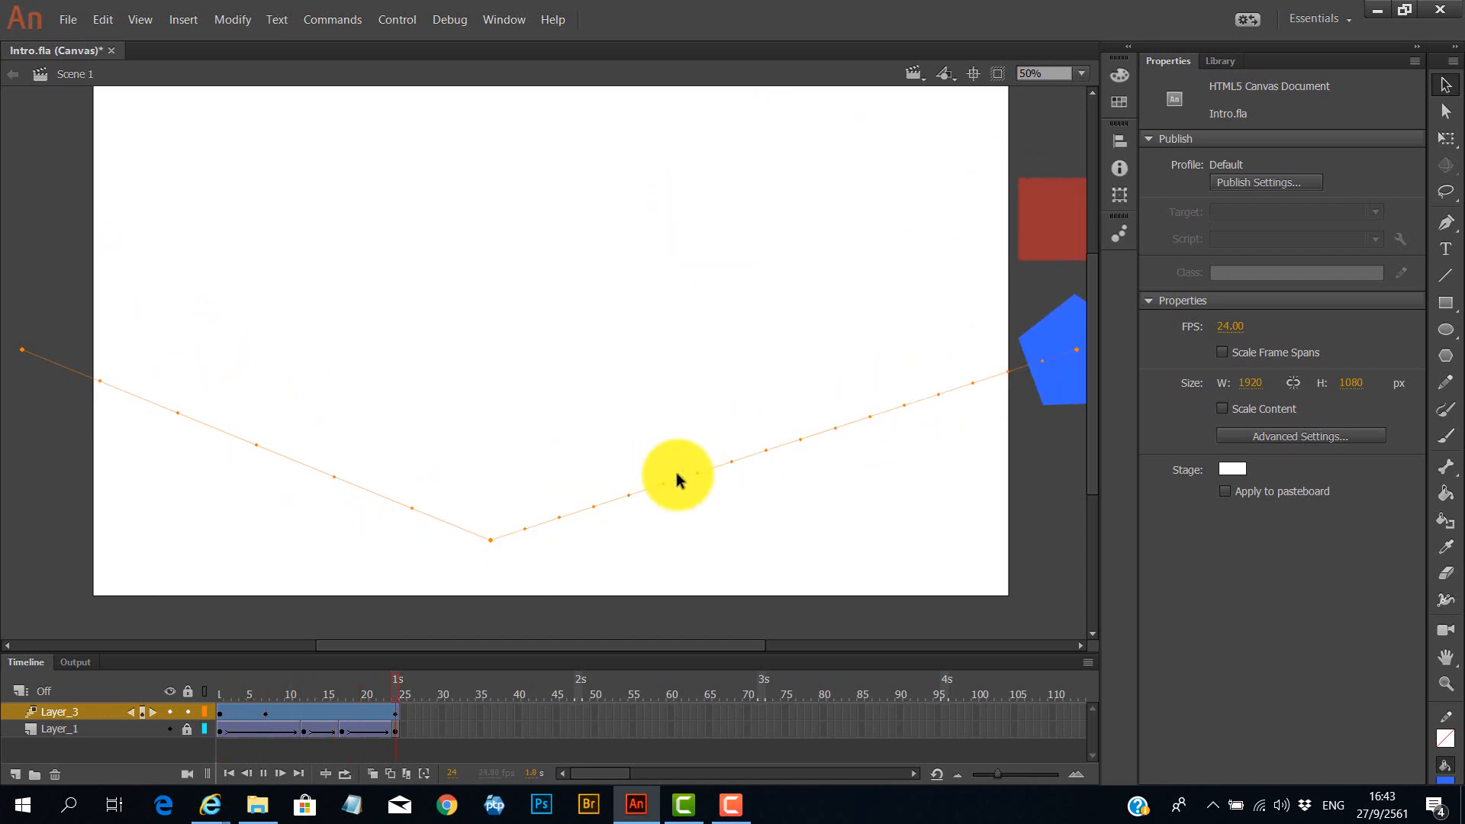
key("Return")
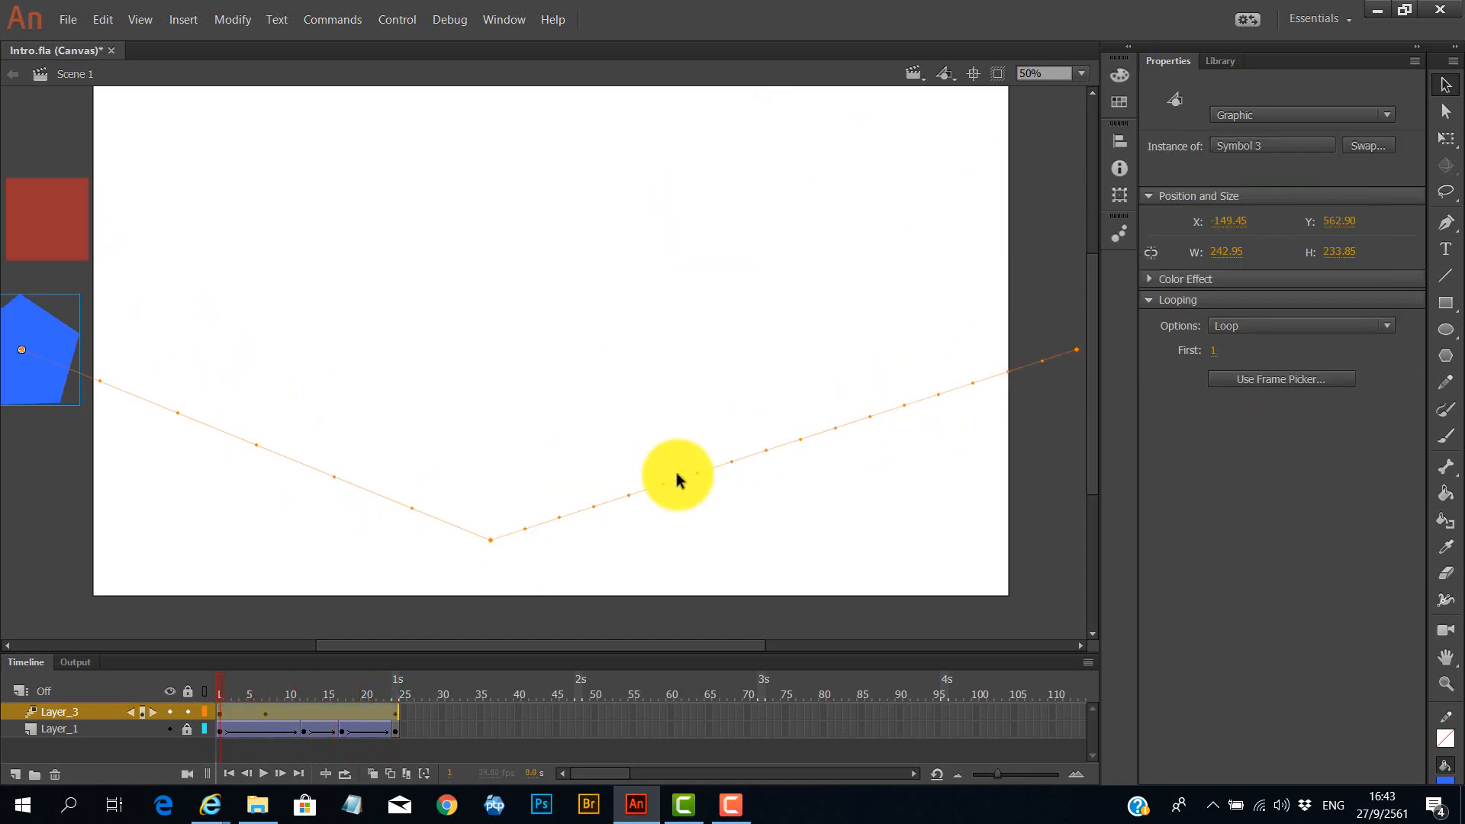
Hide Layer_1 and play the animation again.
left_click(171, 734)
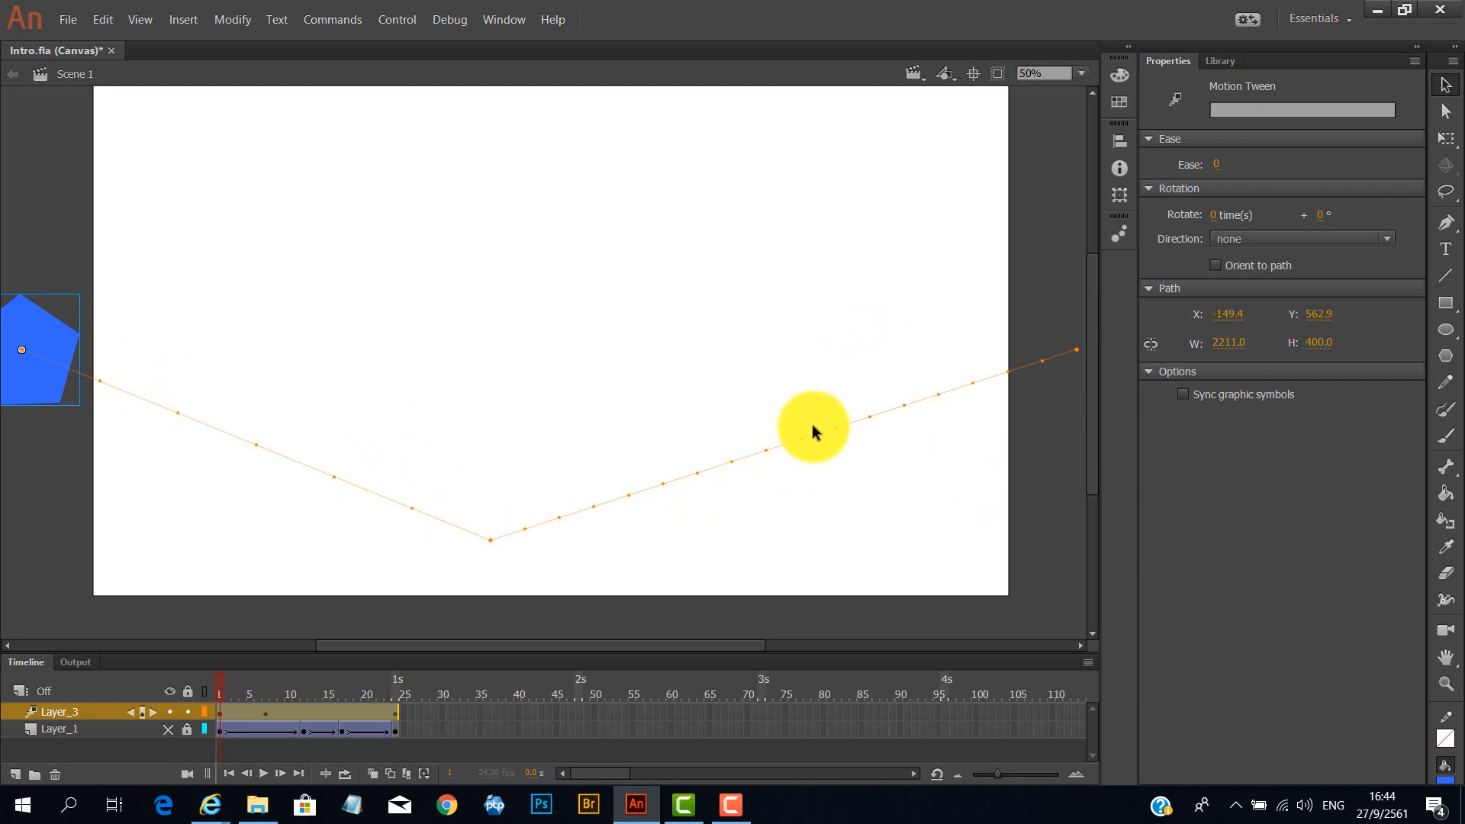
key("Return")
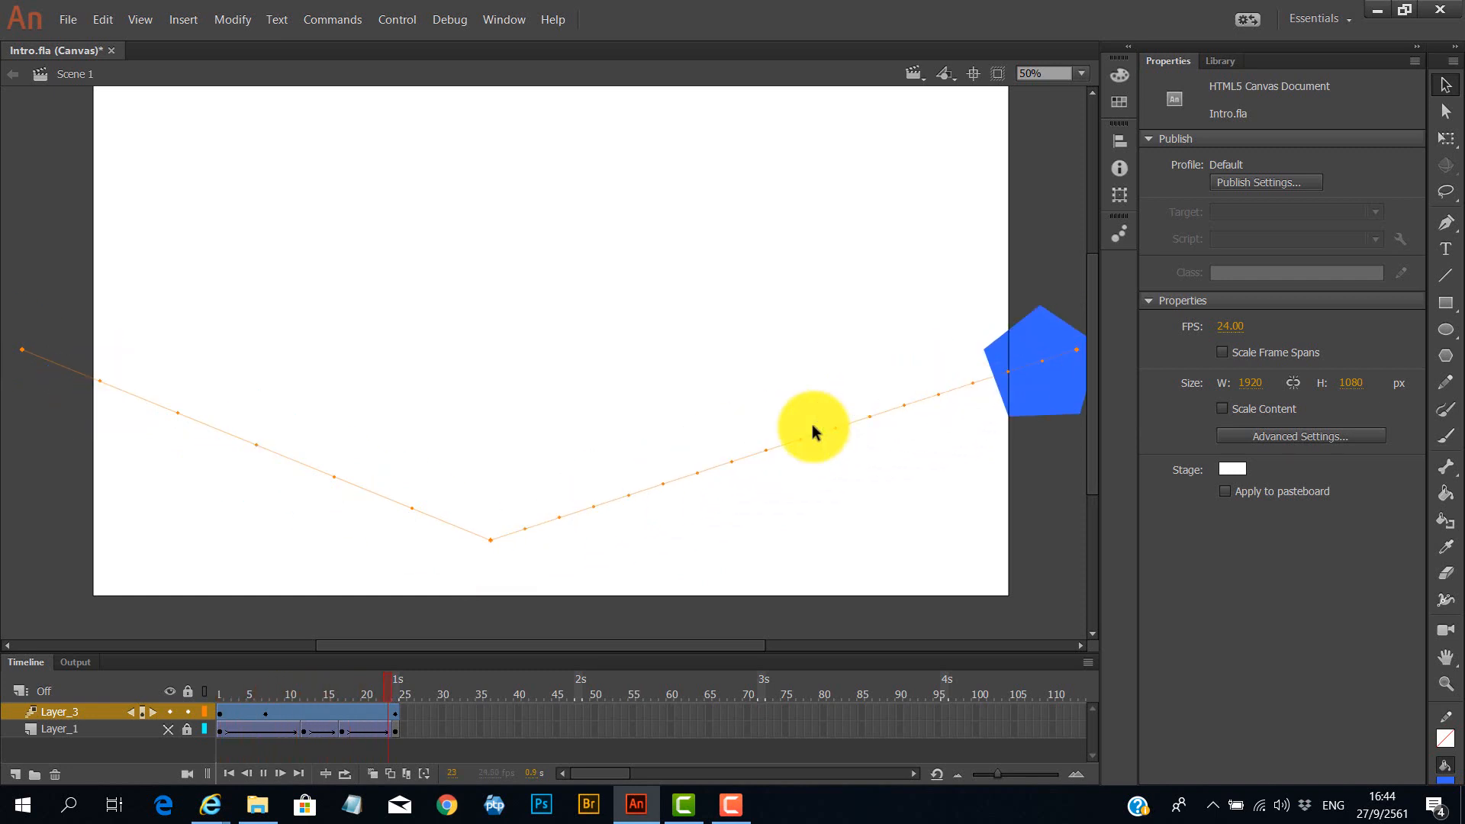
key("Return")
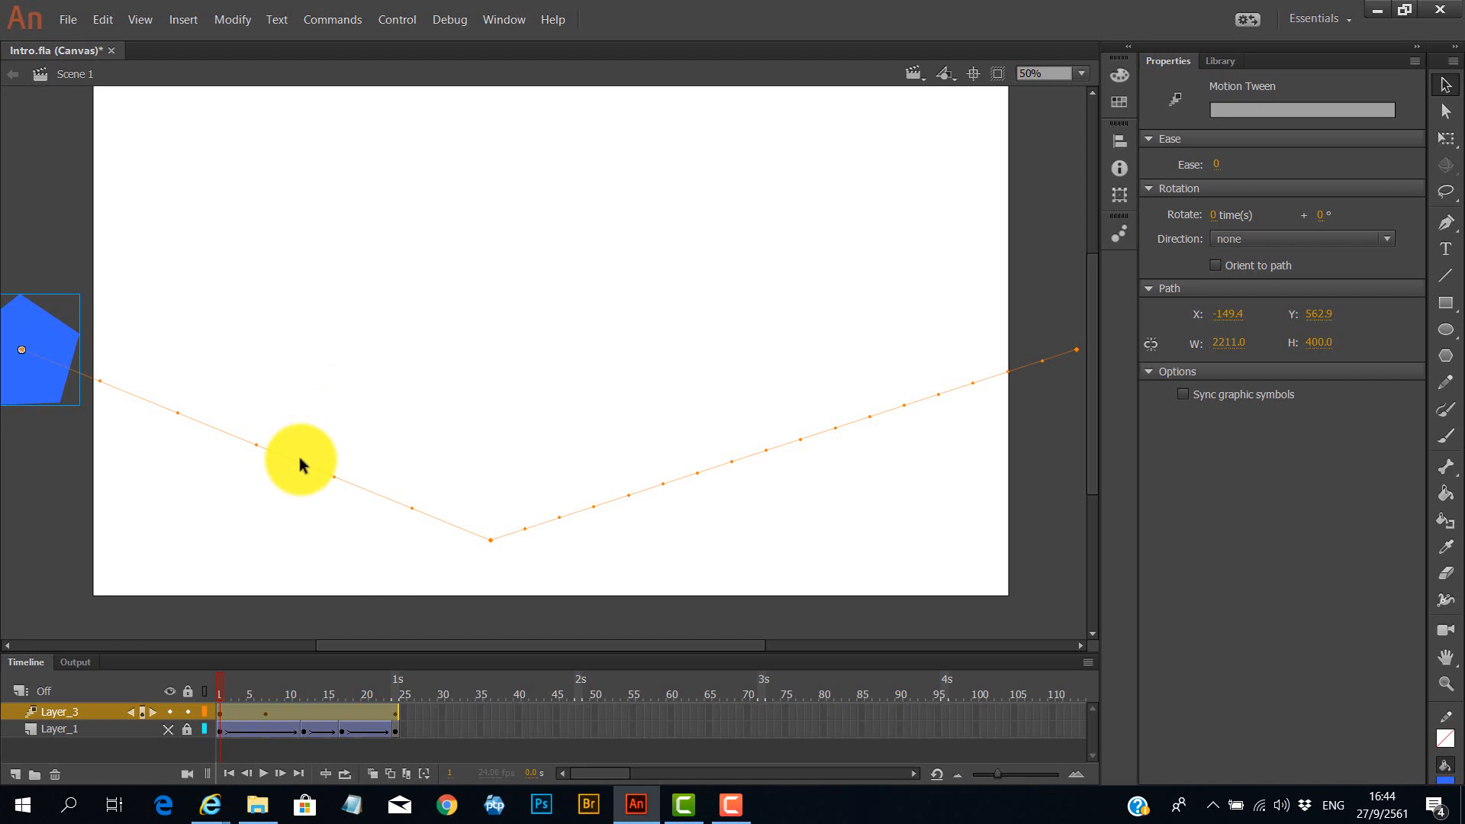
Bend both segments of the motion path into upward arcs and preview the result.
left_click_drag(301, 463, 332, 378)
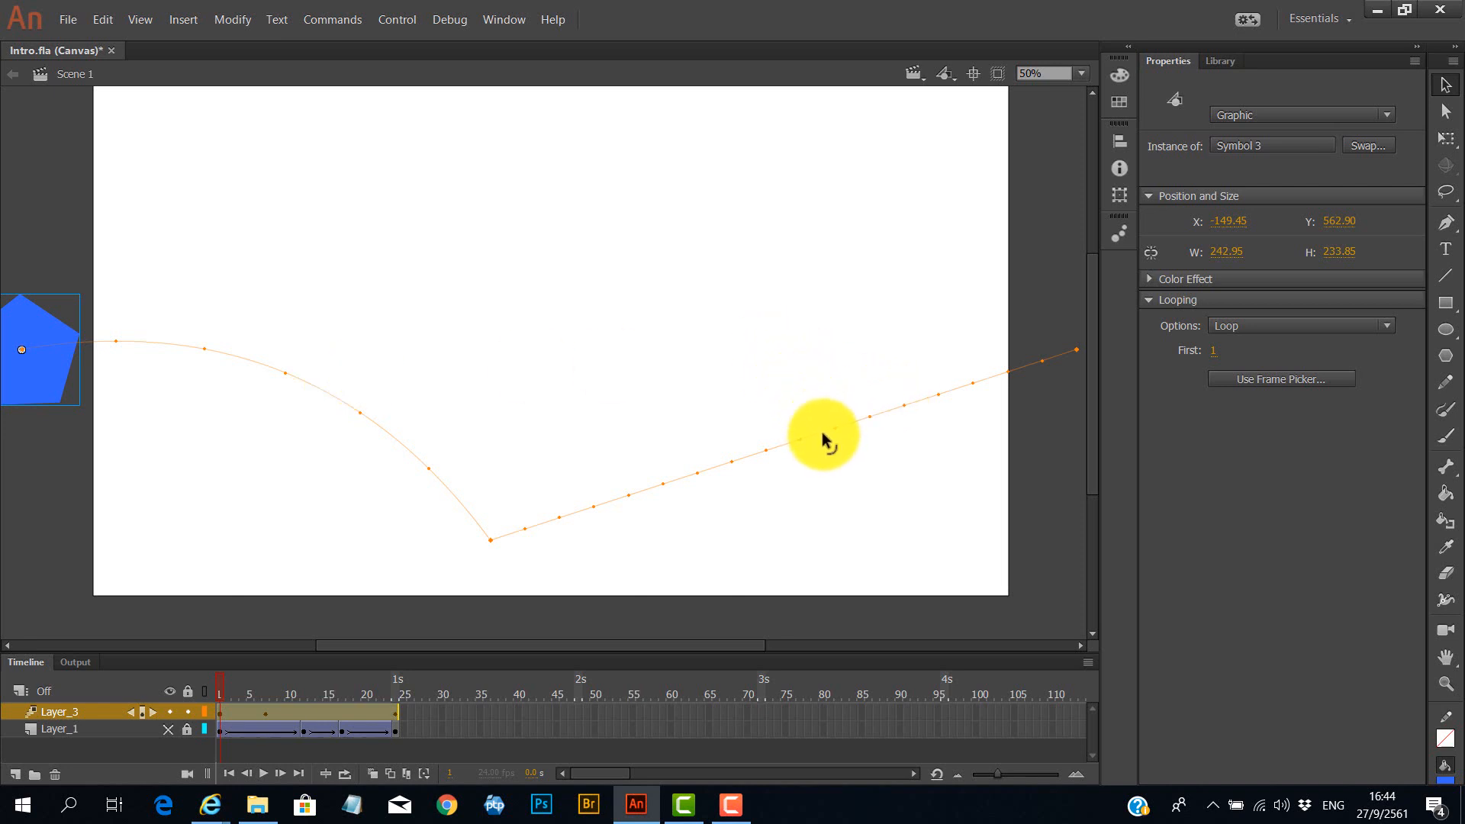
left_click_drag(824, 437, 793, 346)
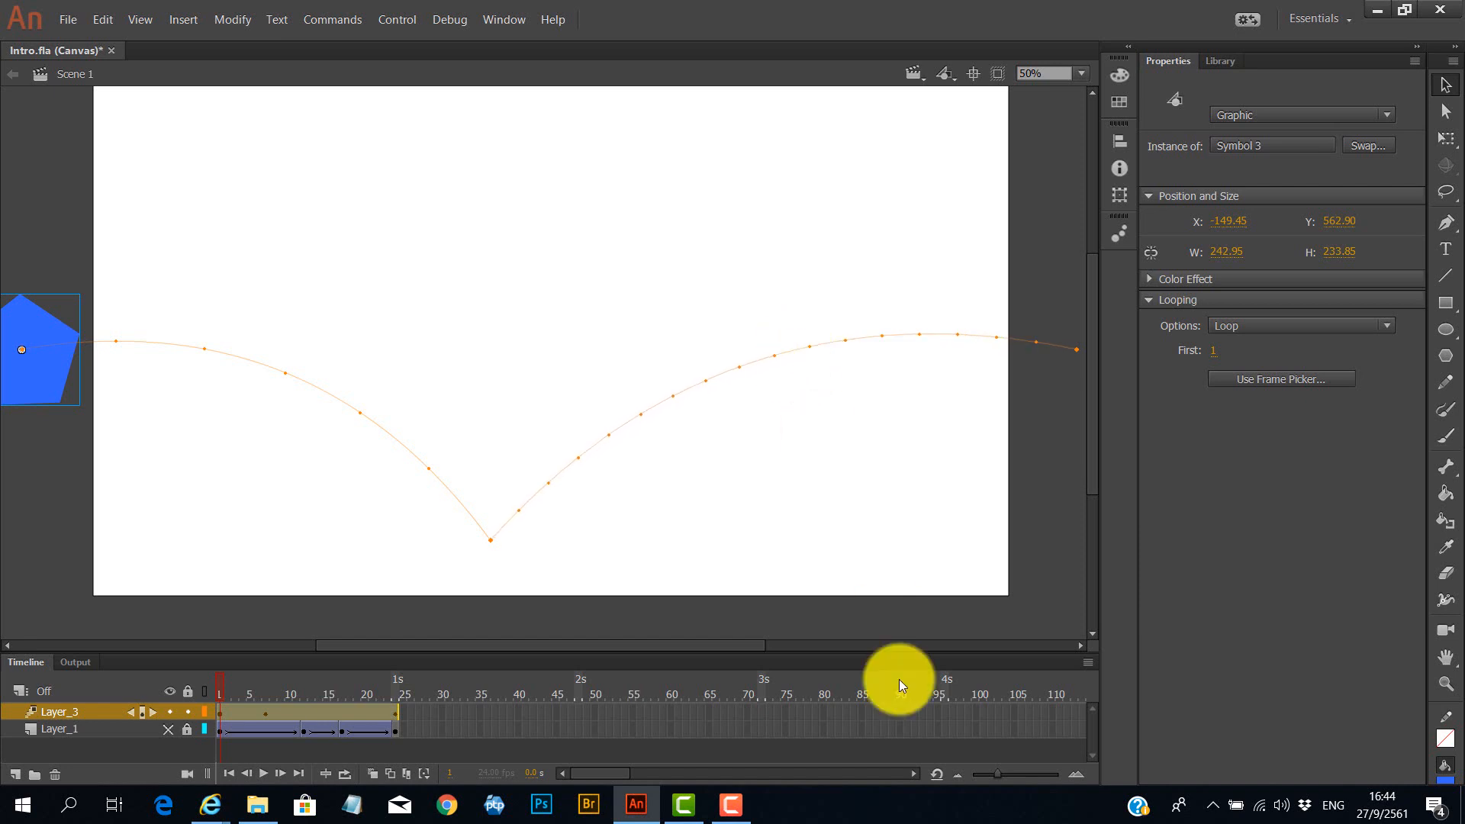
key("Return")
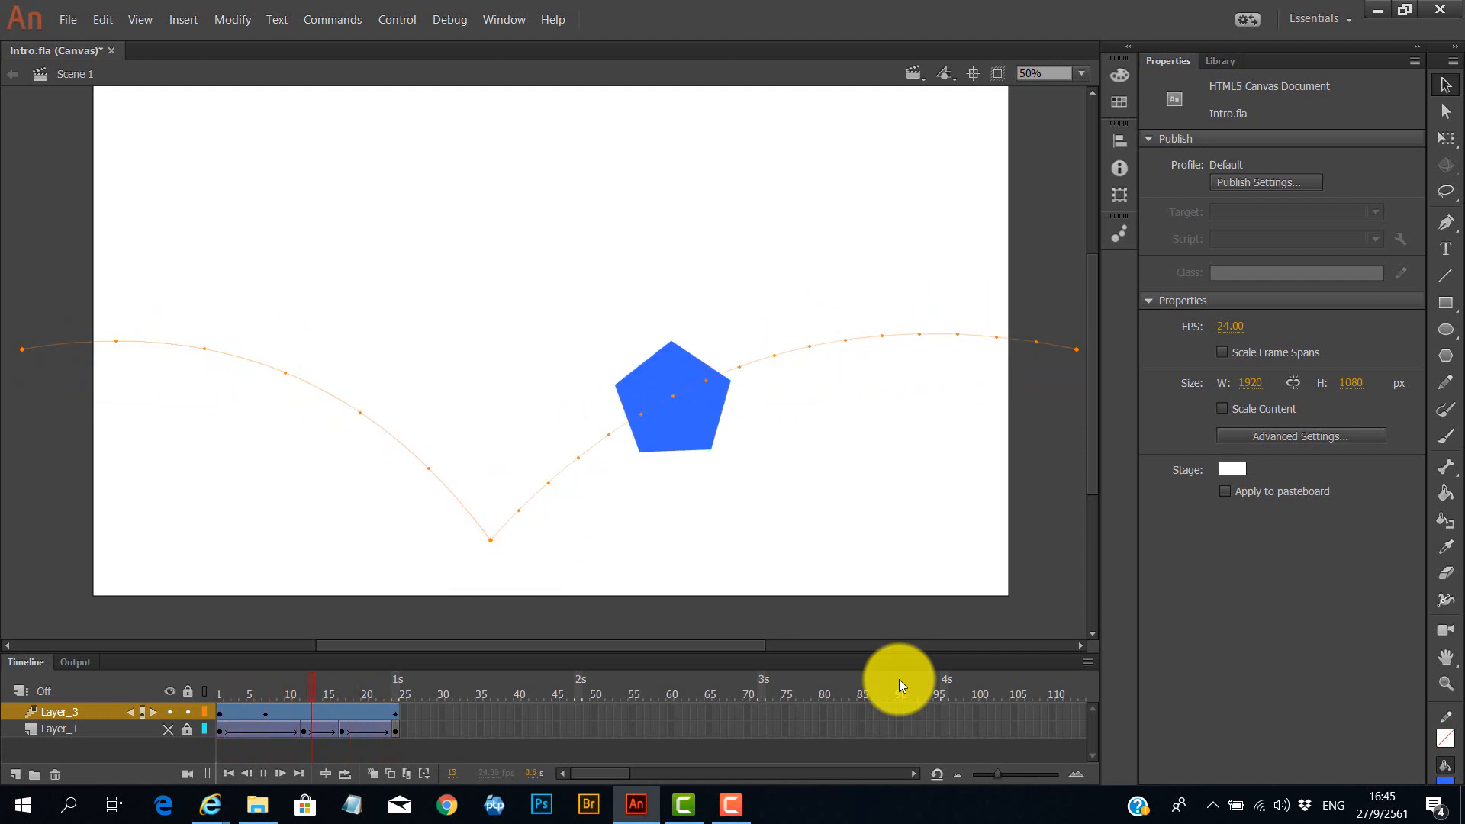
key("Return")
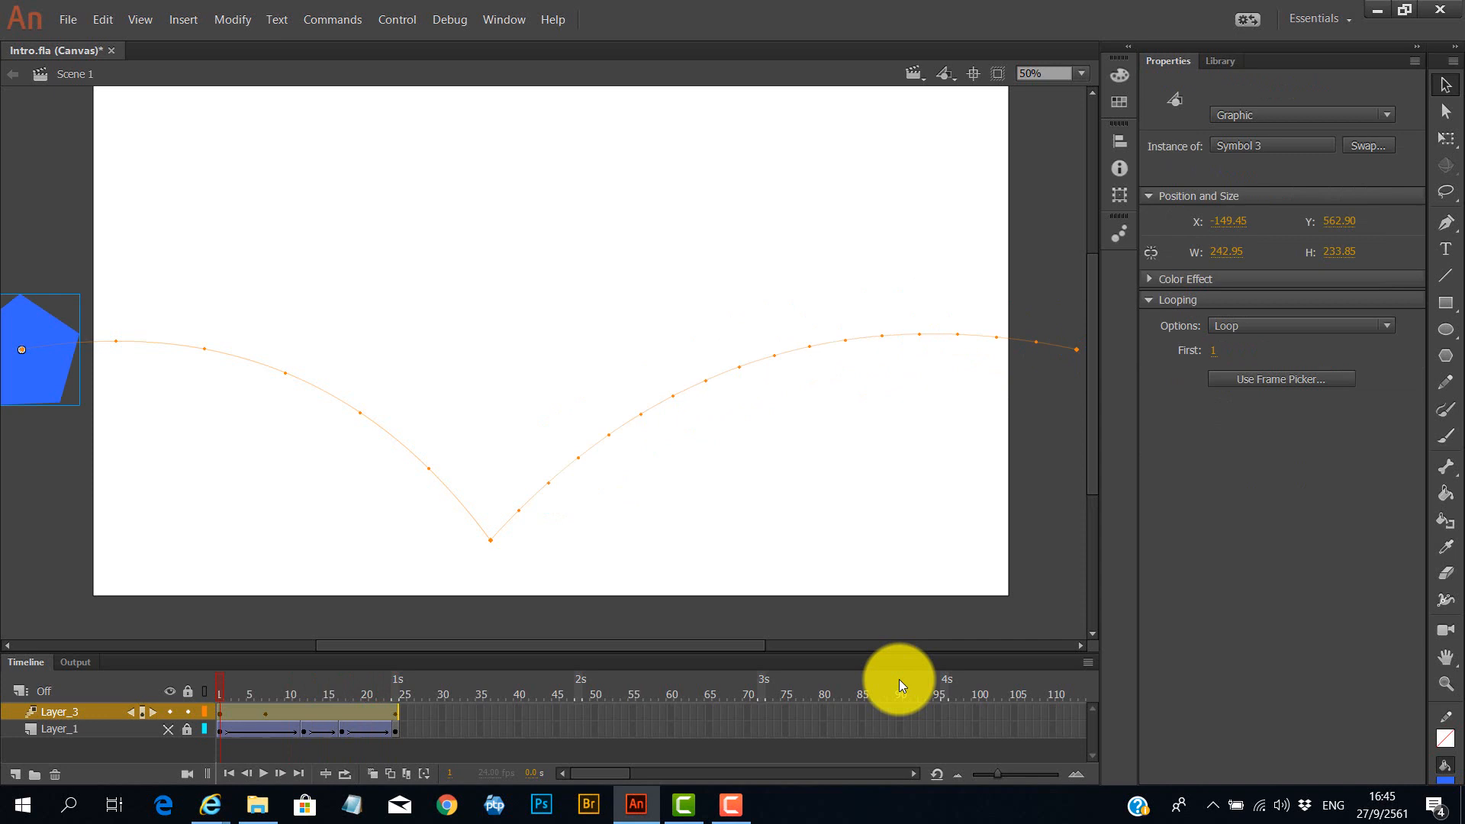
At frame 7, rotate the pentagon with the Free Transform tool.
left_click(267, 711)
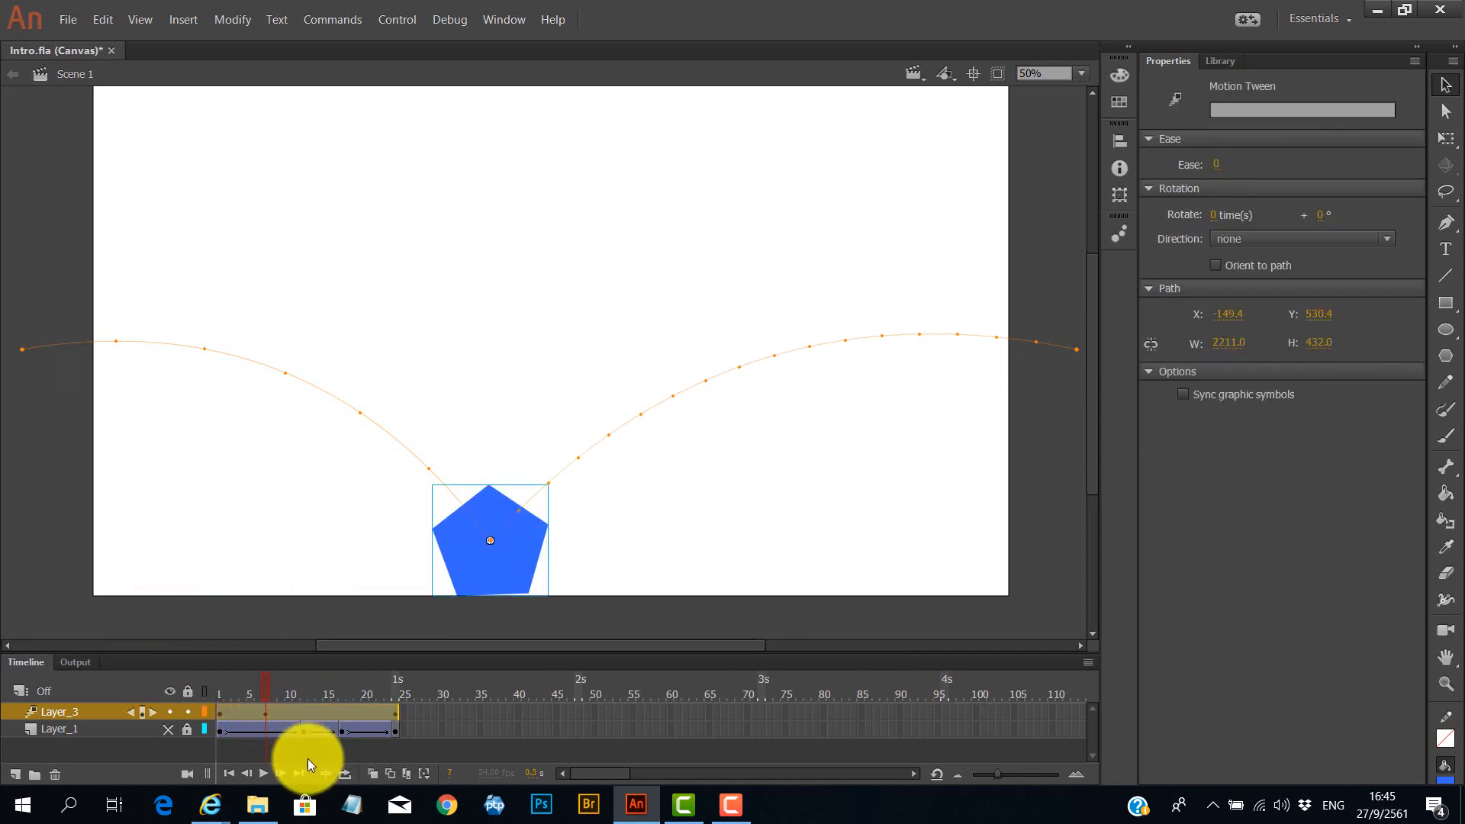
left_click(1452, 143)
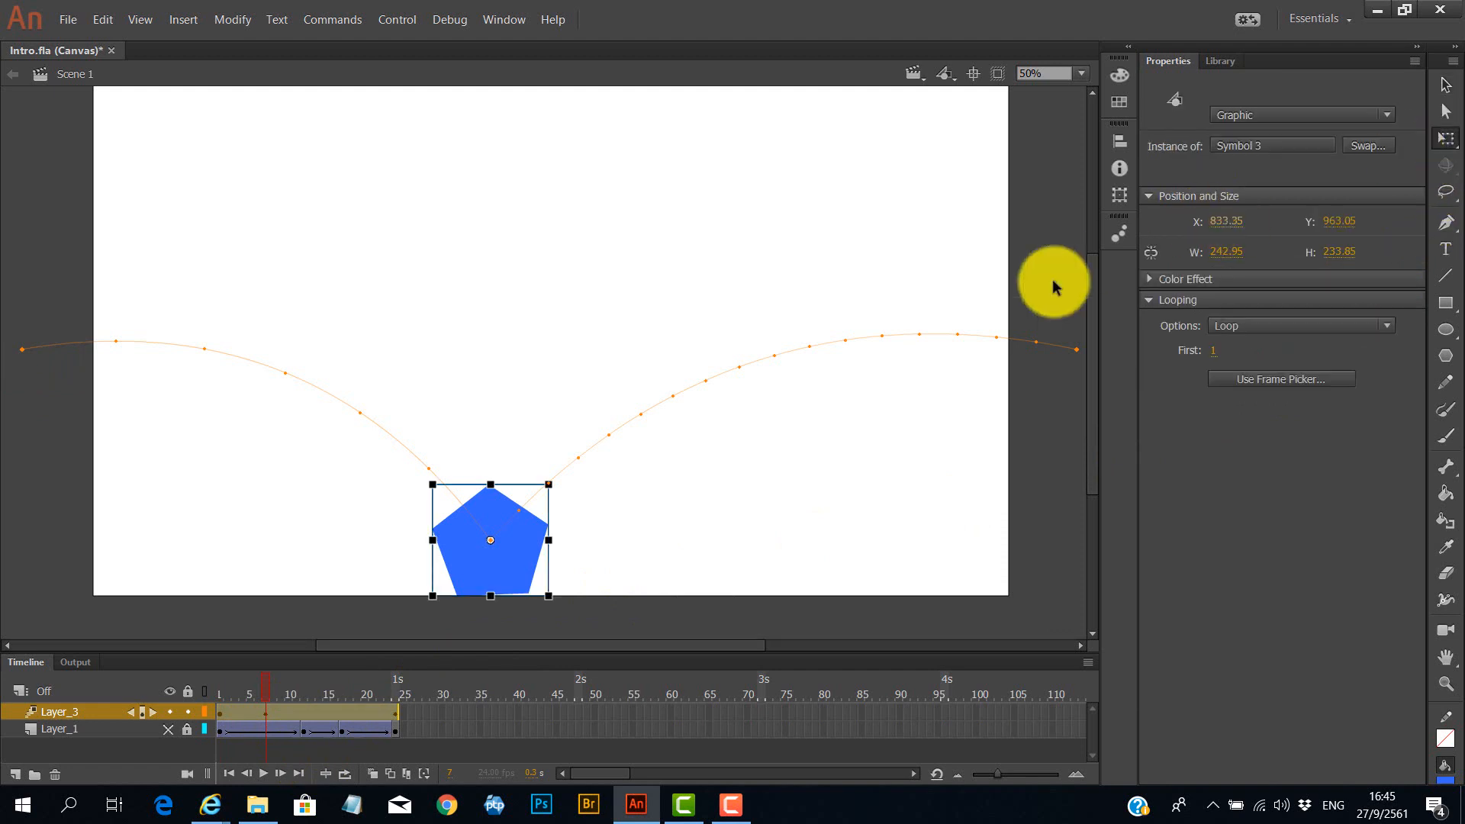
left_click_drag(547, 482, 588, 644)
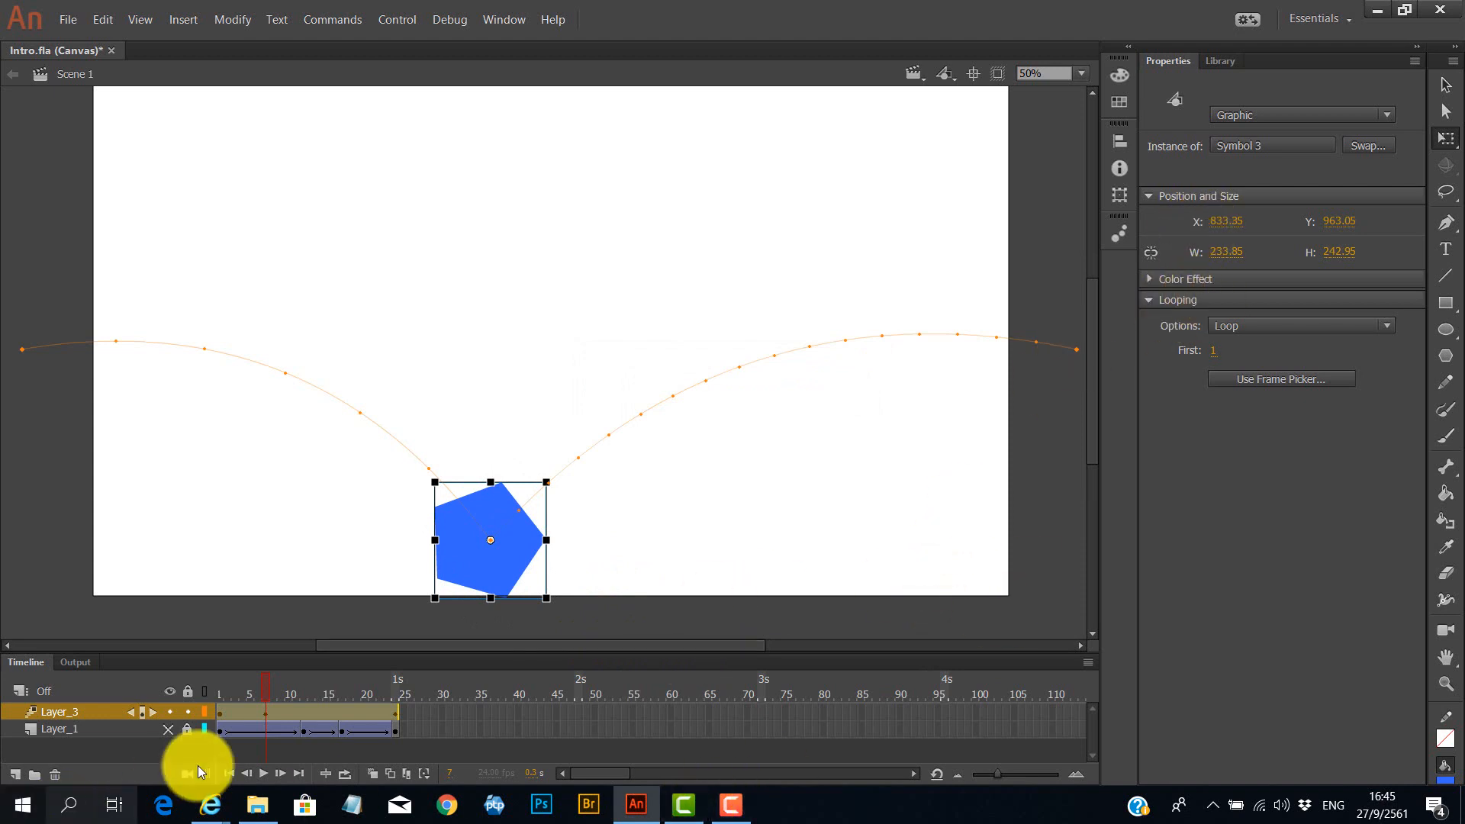
At frame 24, rotate the pentagon and play the animation to check the spin.
left_click(395, 715)
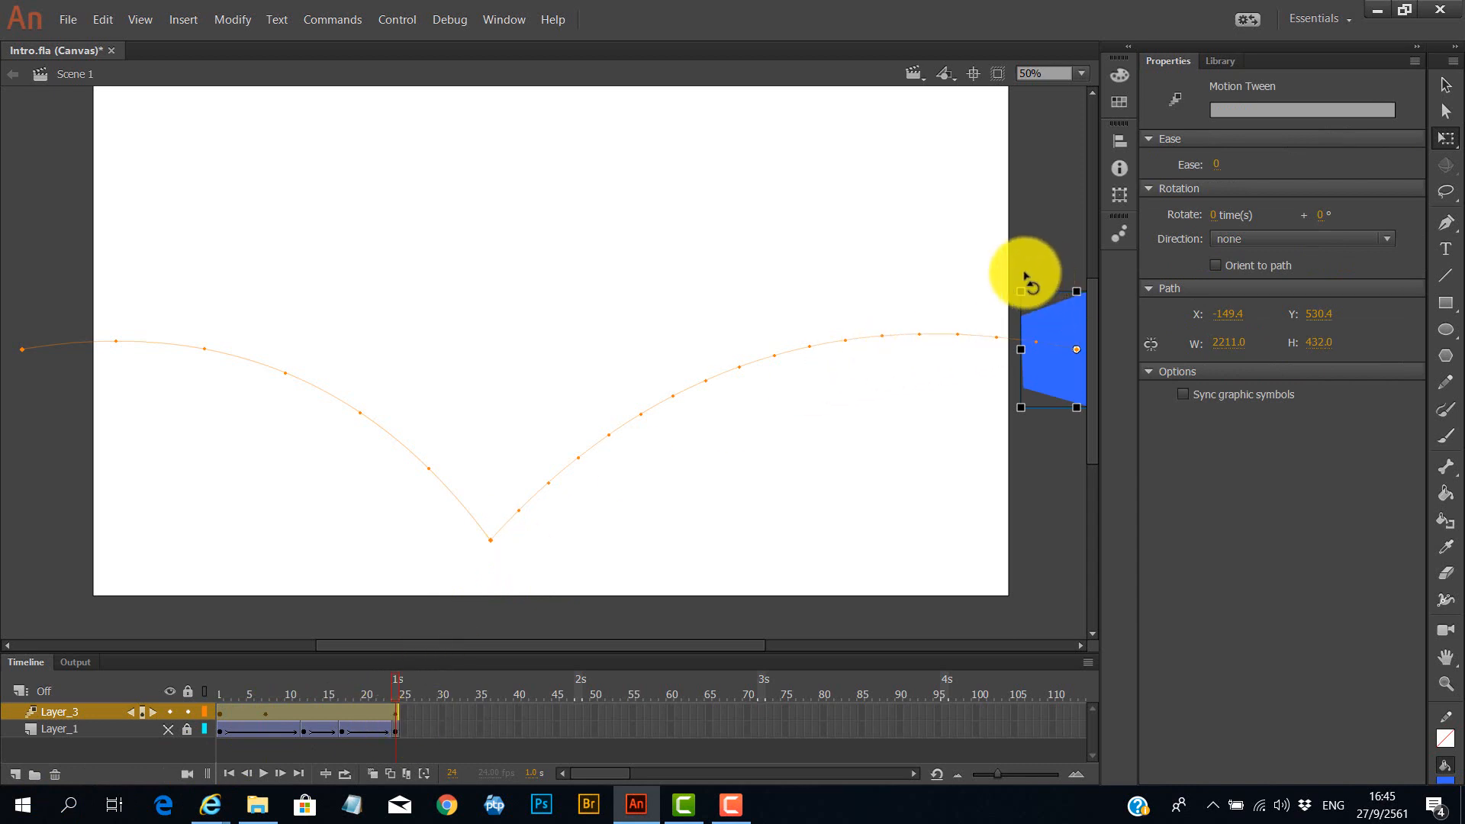
mouse_move(1028, 277)
left_mouse_down()
mouse_move(1120, 261)
mouse_move(1167, 301)
mouse_move(1193, 386)
mouse_move(1170, 429)
left_mouse_up()
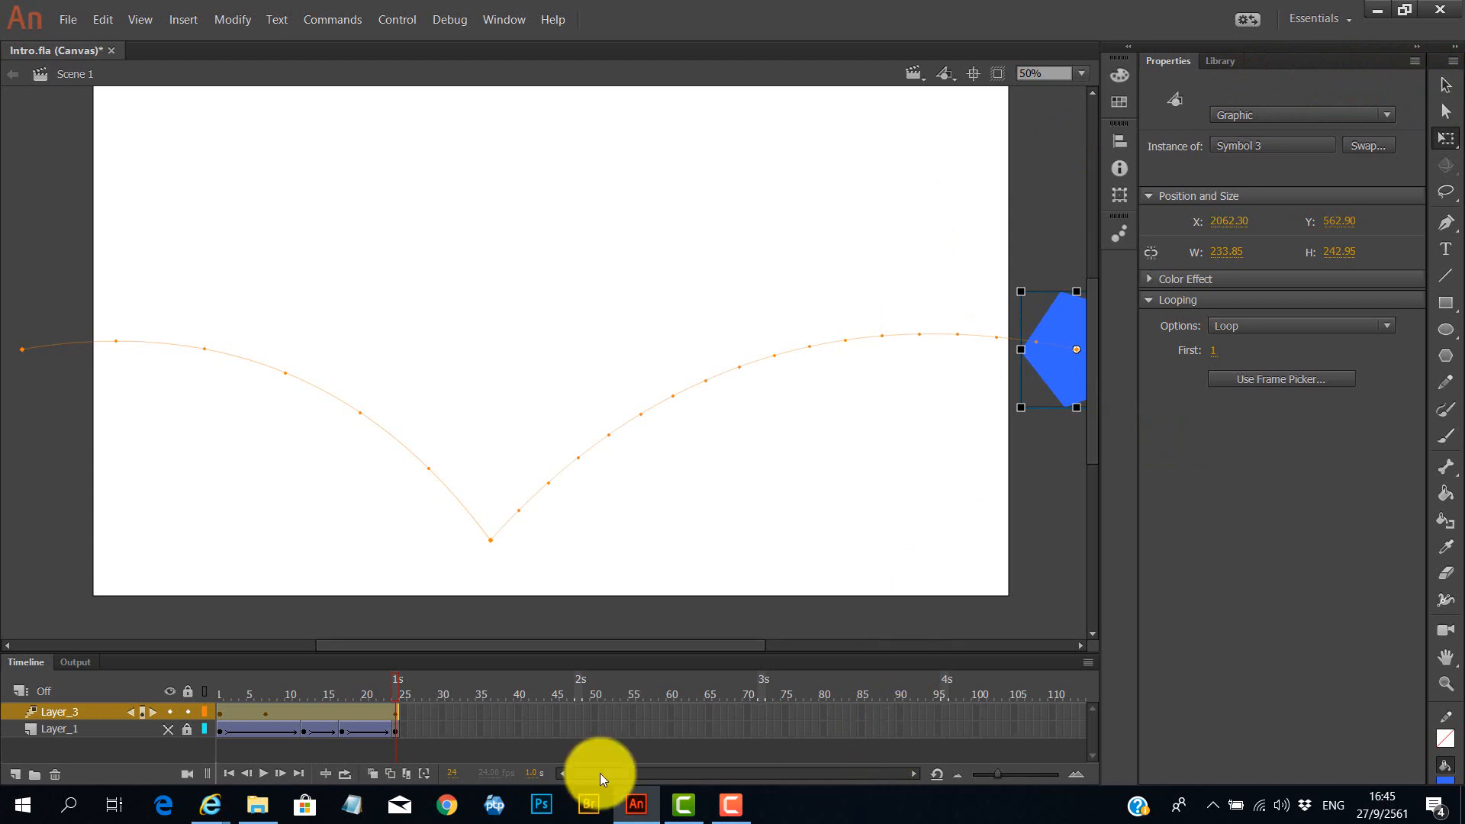
key("Return")
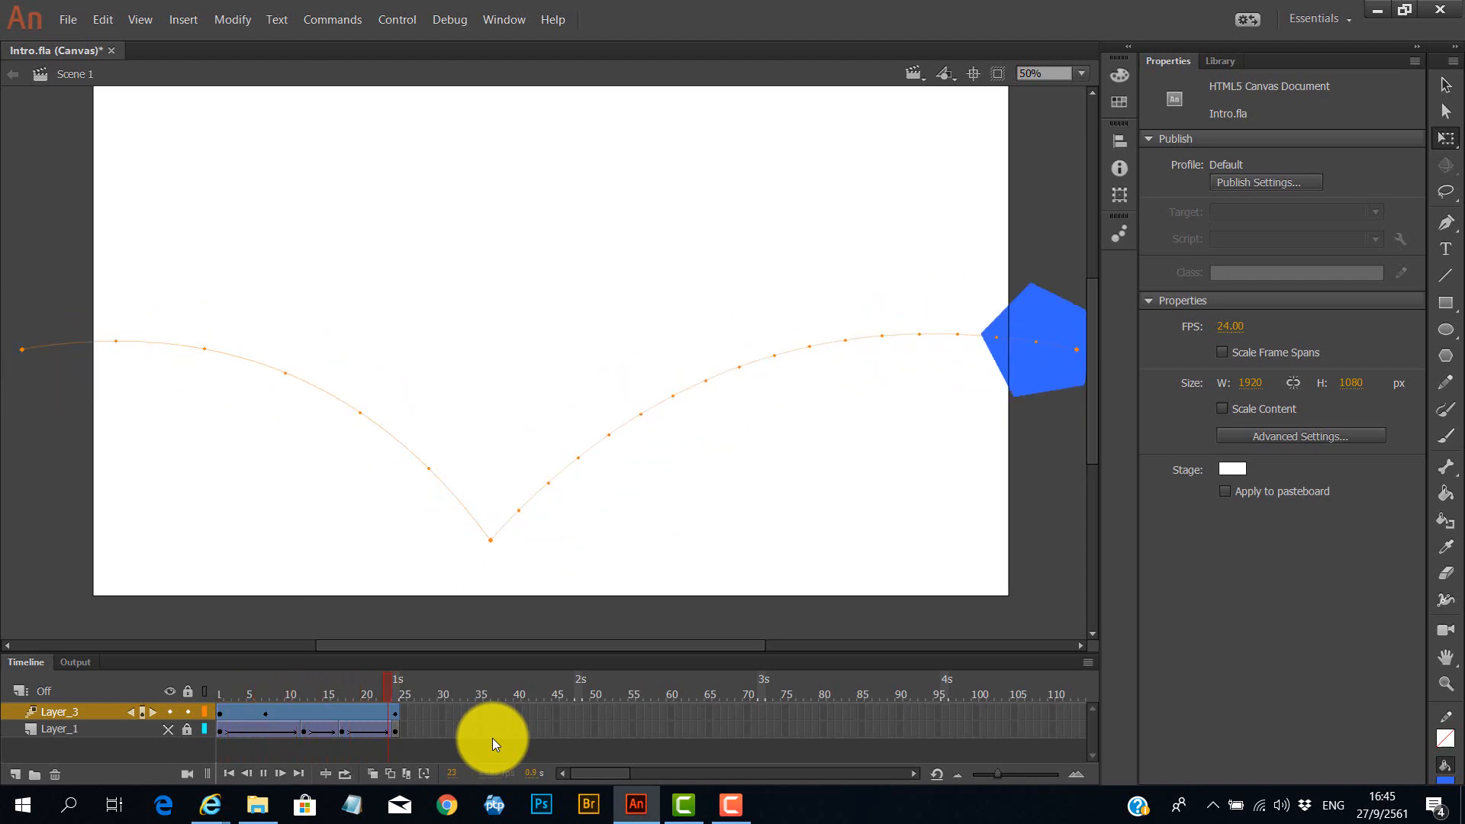
key("Return")
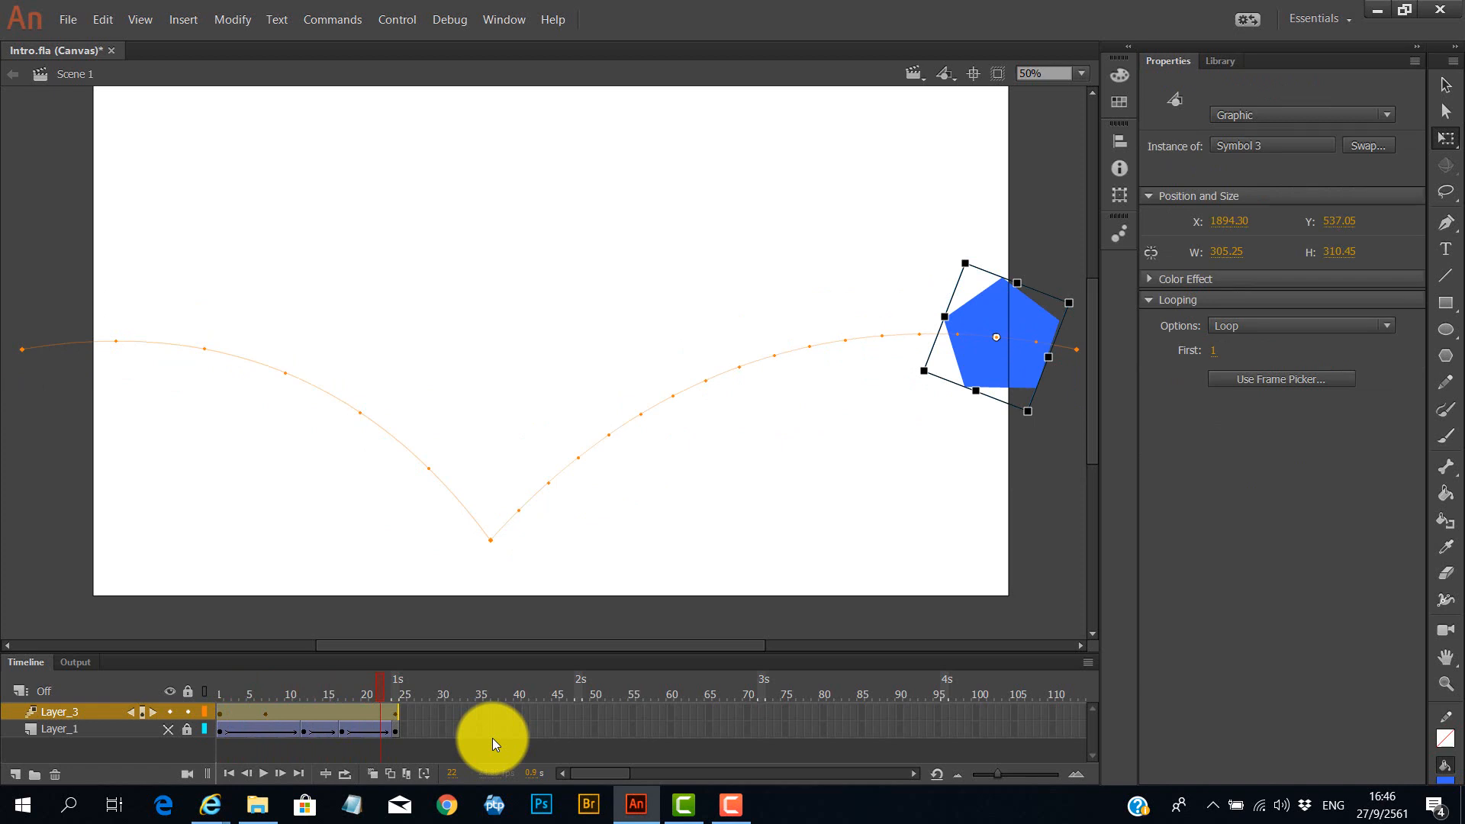
Reshape the motion path's curve handles with the Subselection tool to sharpen the bounce arcs, then preview the animation.
left_click(1443, 113)
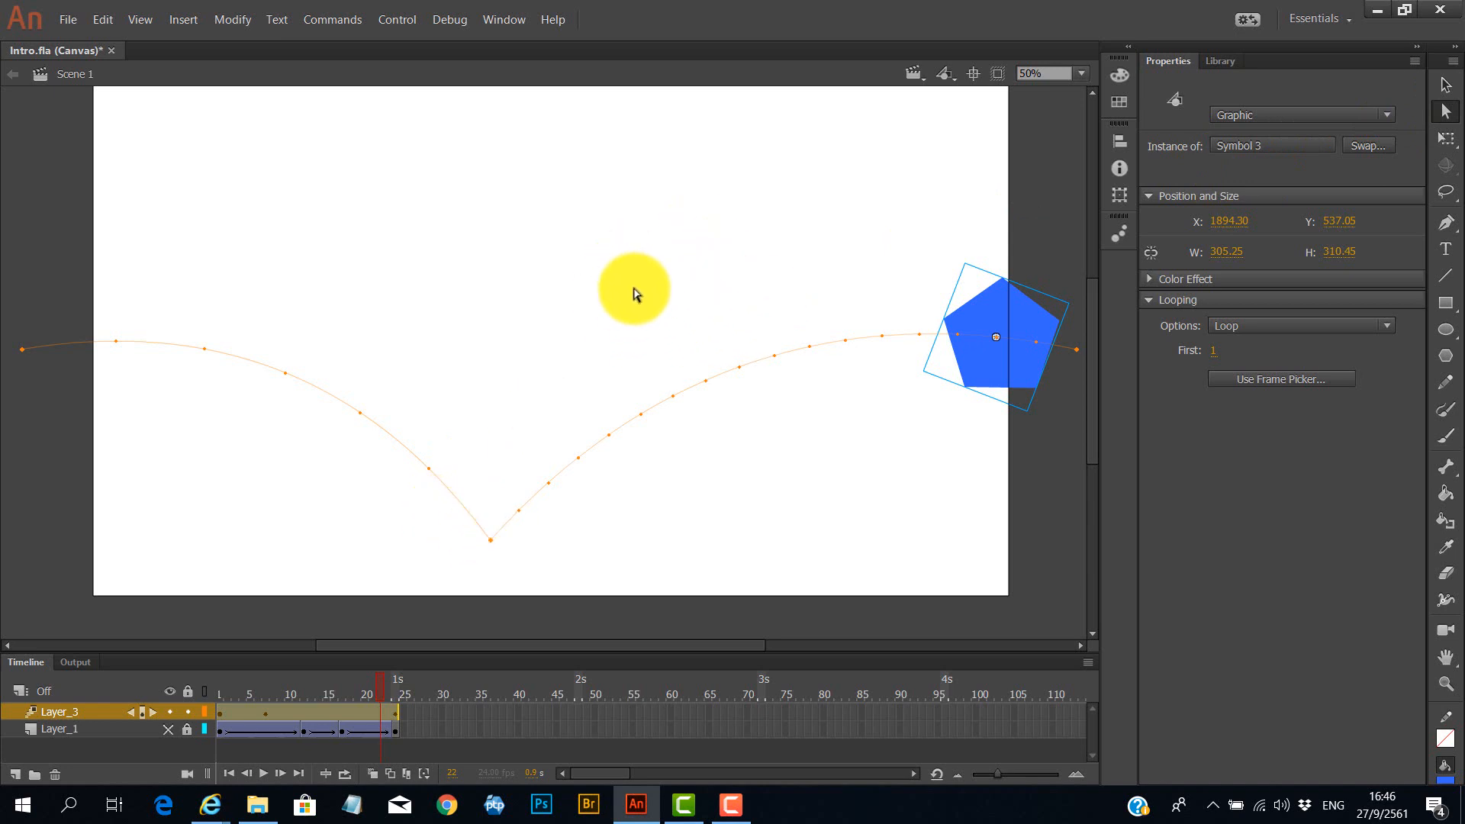
left_click(490, 546)
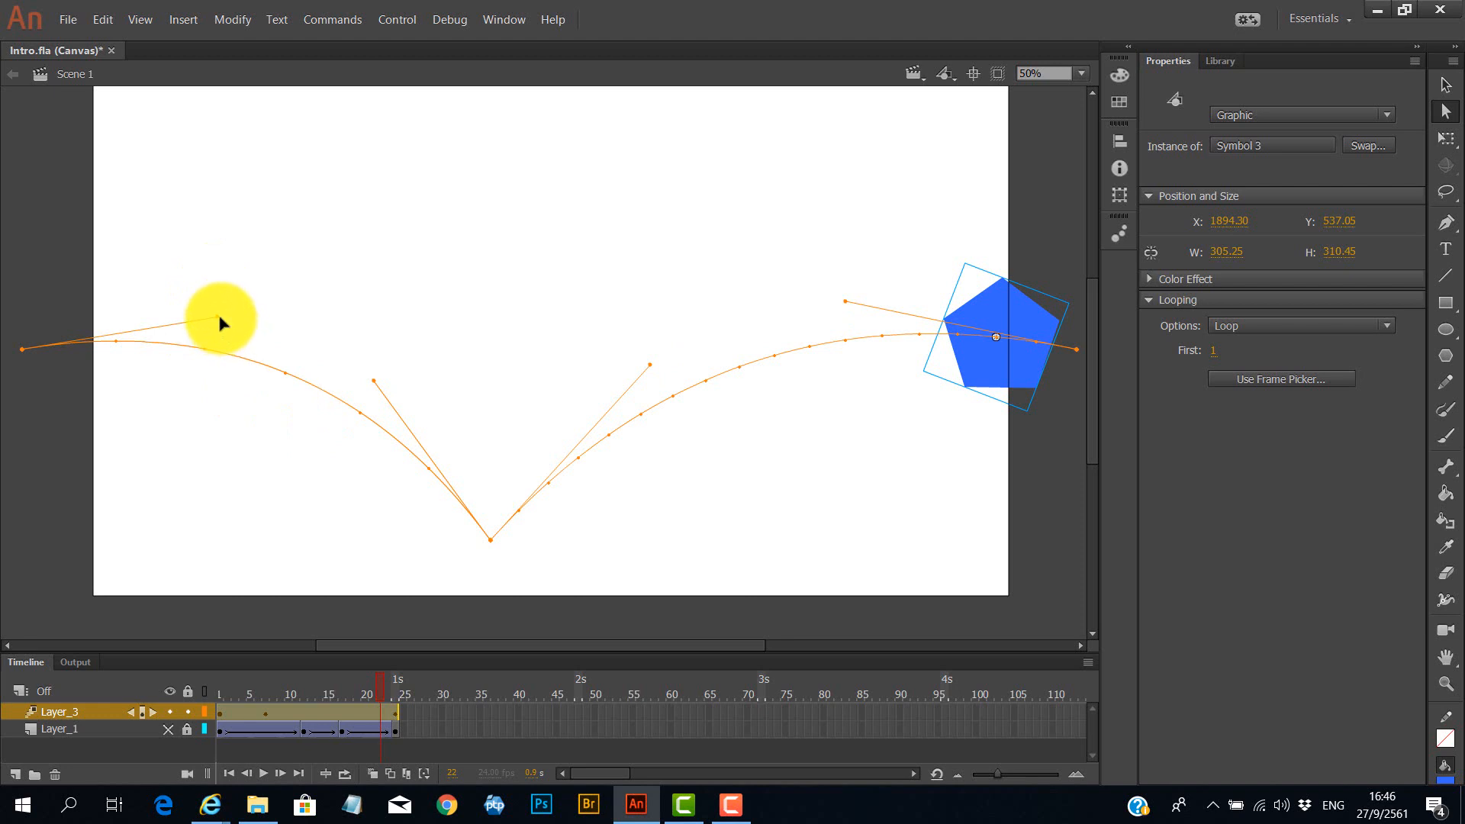
left_click_drag(220, 319, 339, 216)
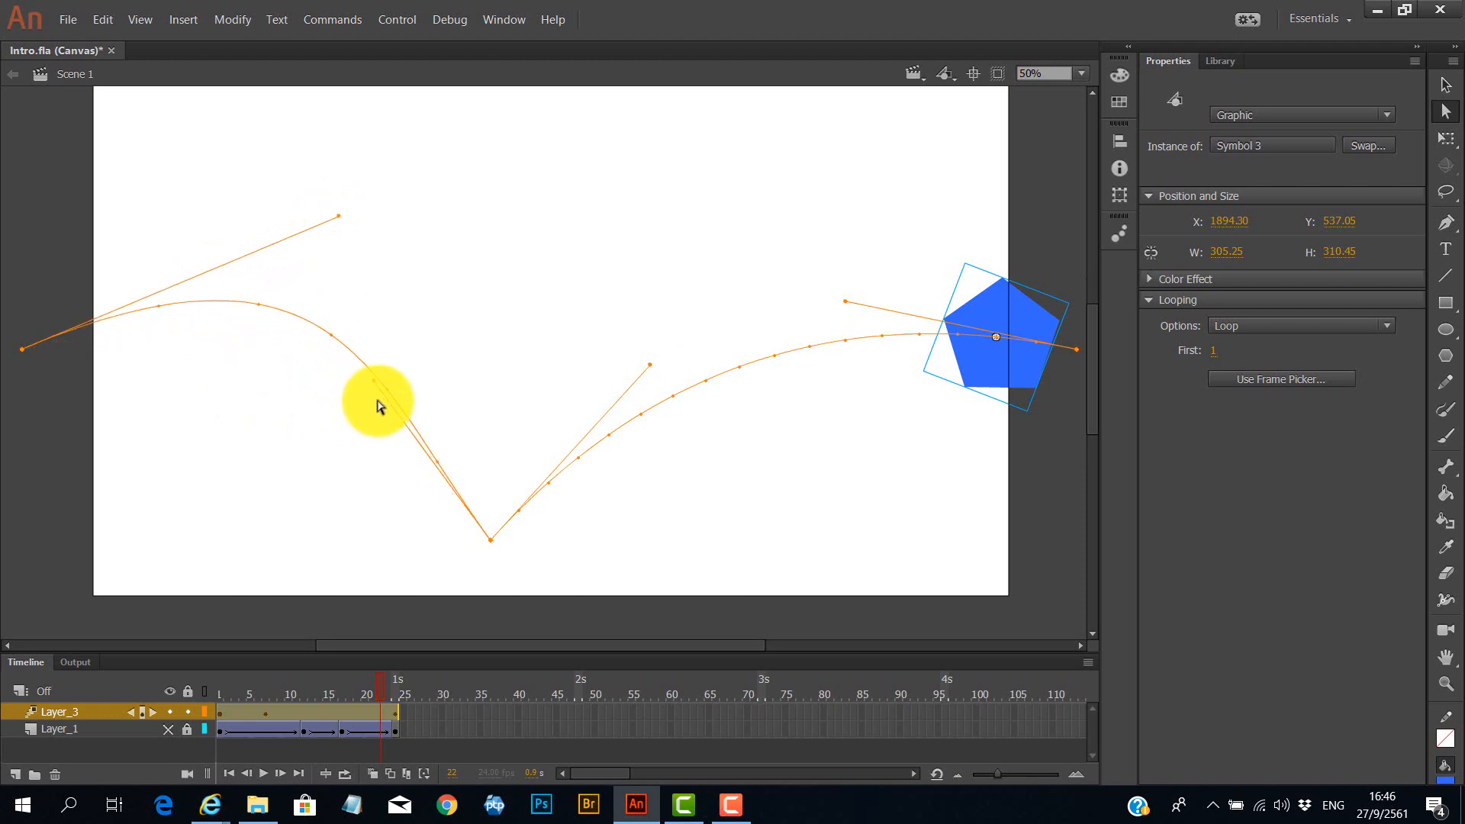
left_click_drag(375, 384, 502, 310)
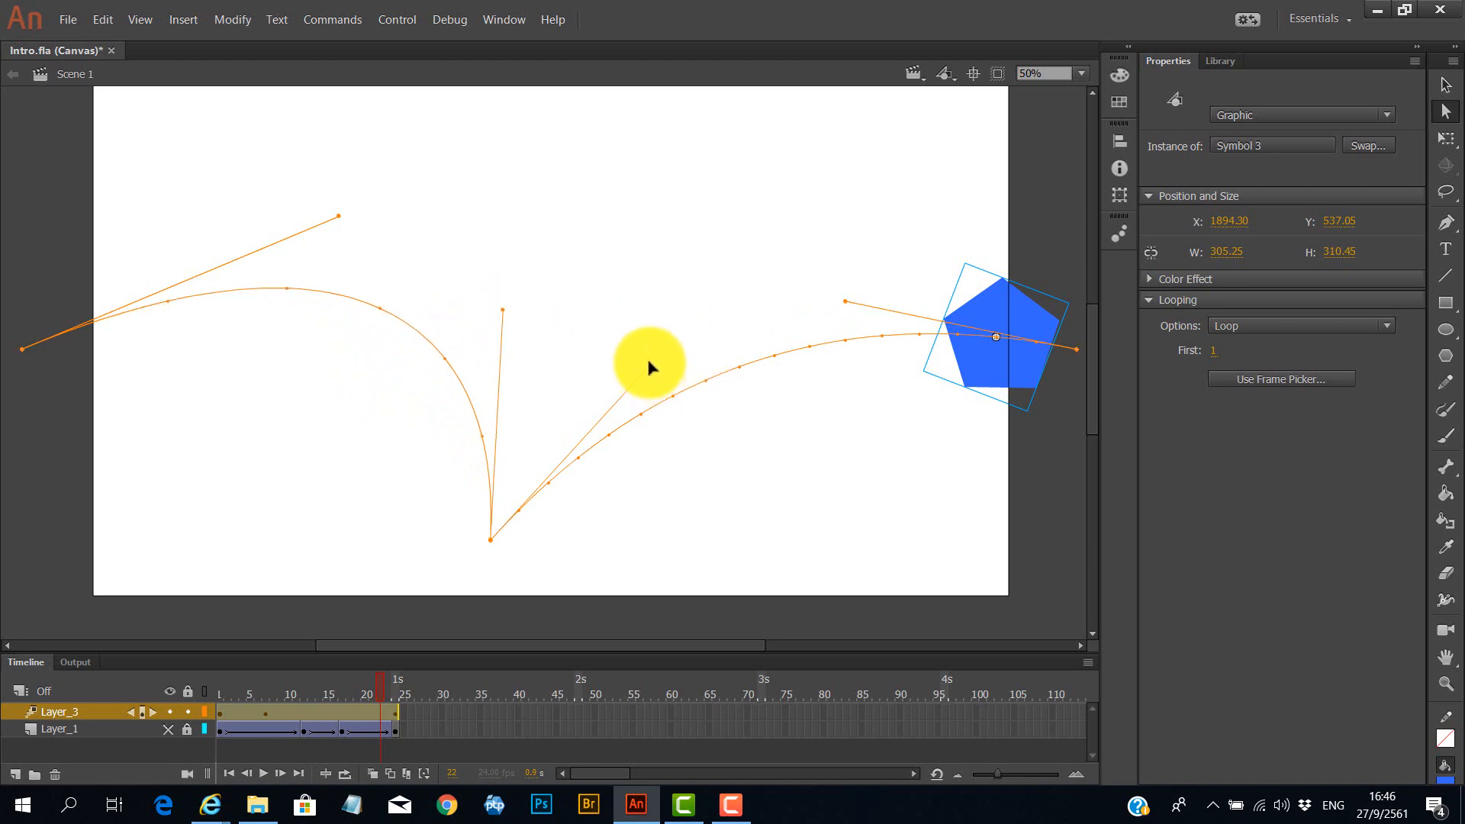
left_click_drag(647, 356, 511, 314)
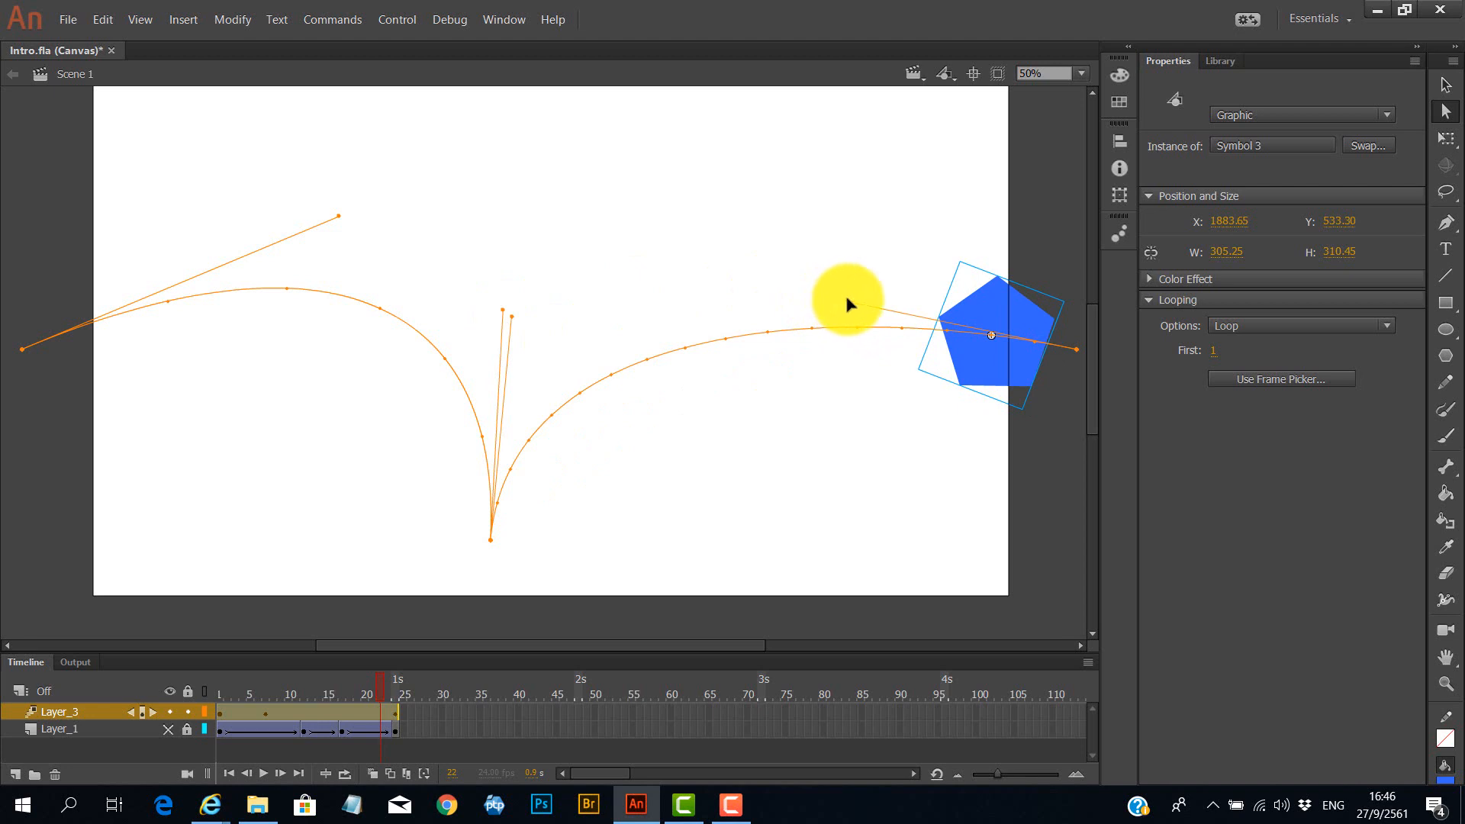
left_click_drag(848, 301, 1010, 206)
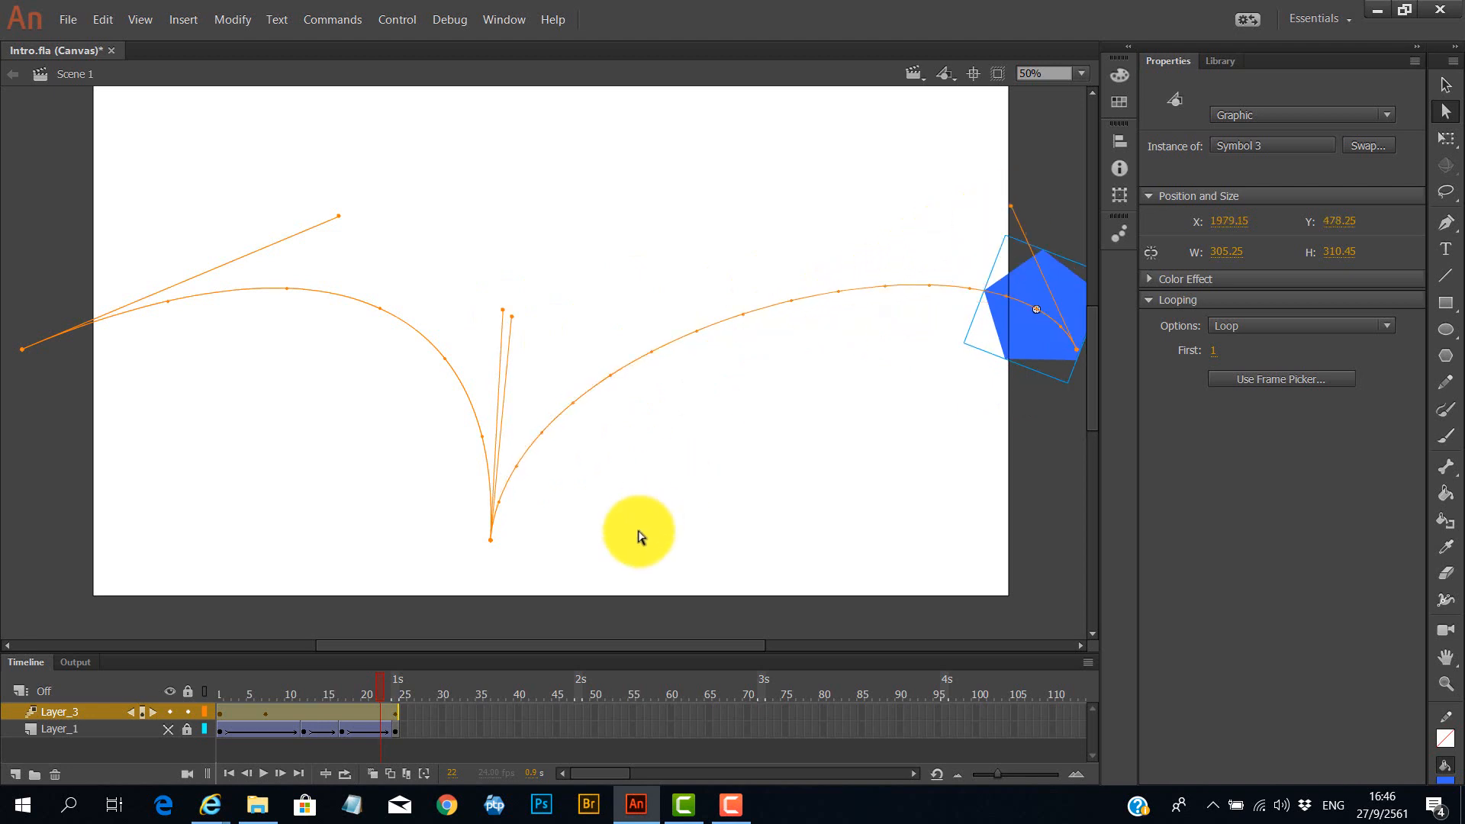
key("Return")
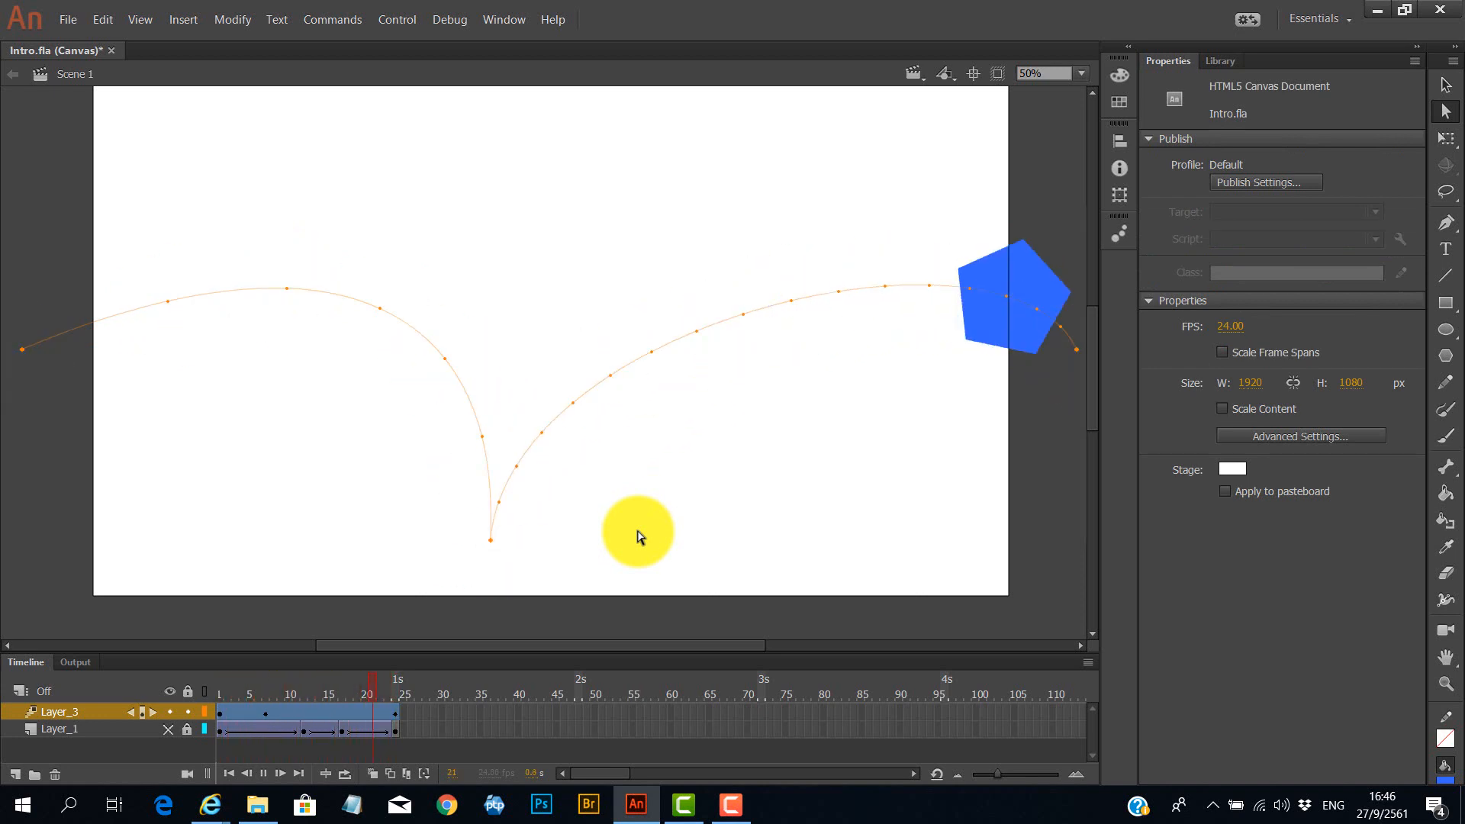
key("Return")
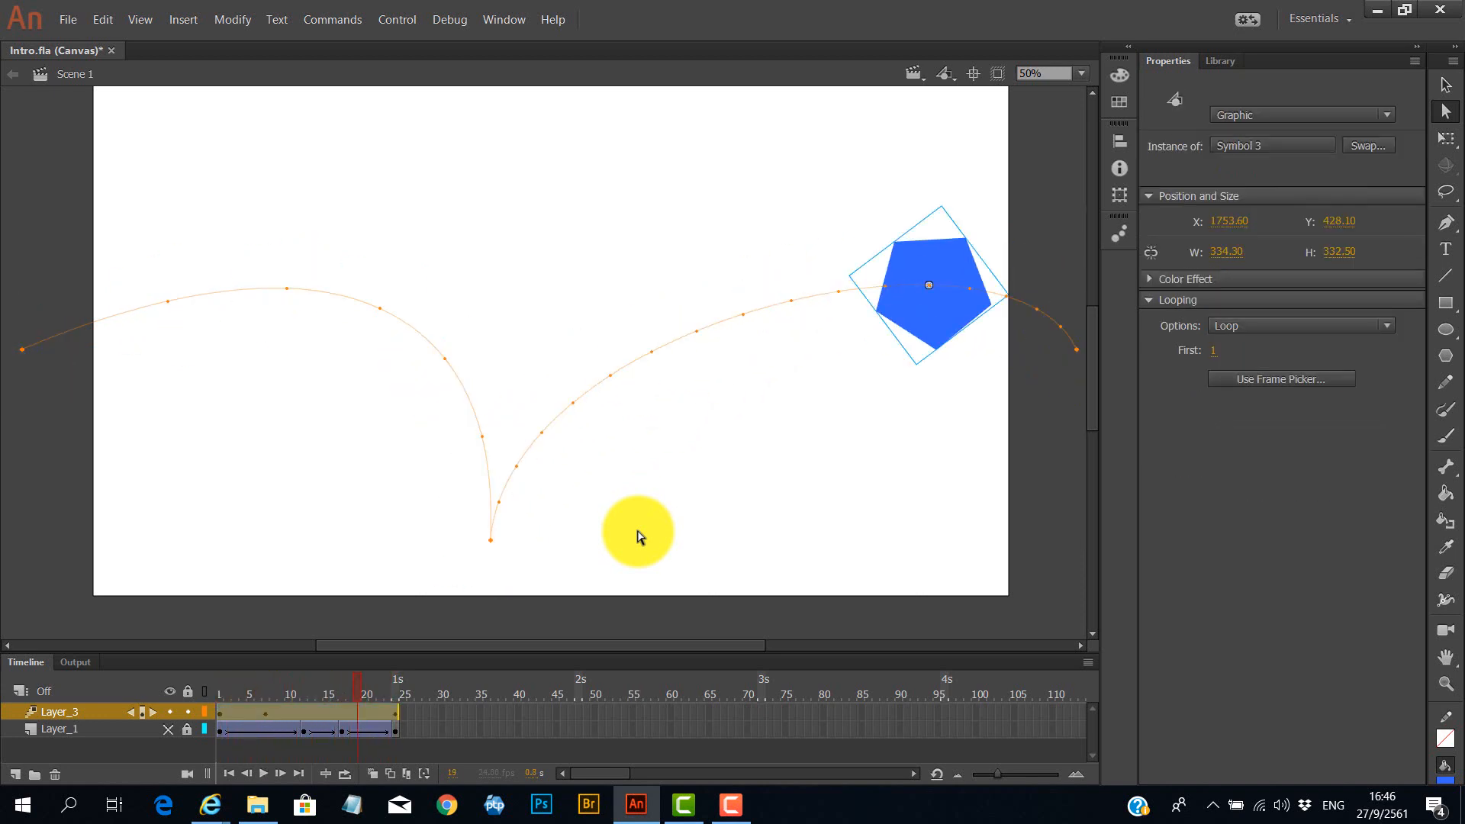
Reverse the motion tween's path so the pentagon travels the other way, and play the animation to check it.
left_click(393, 710)
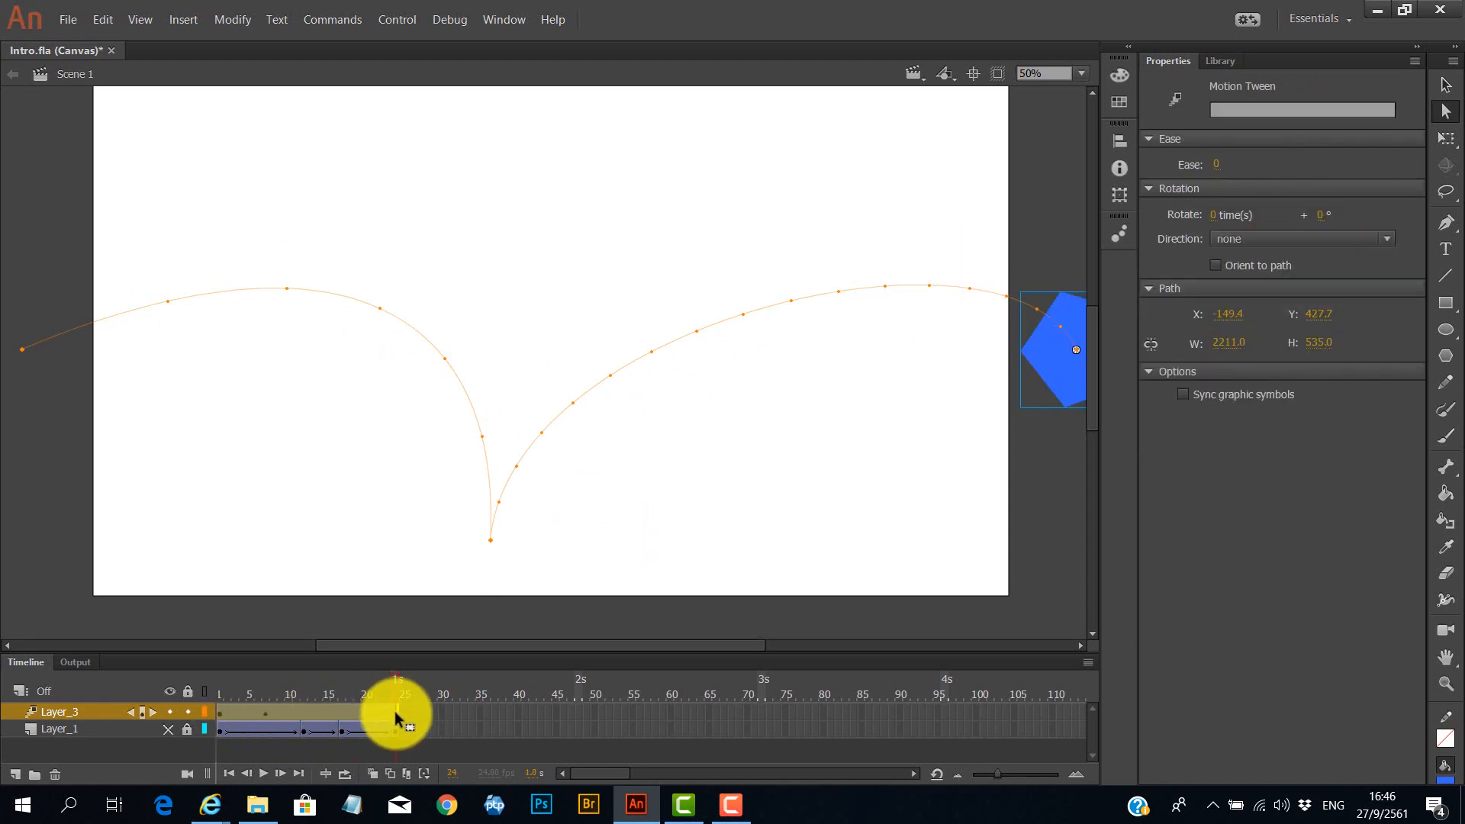
right_click(396, 717)
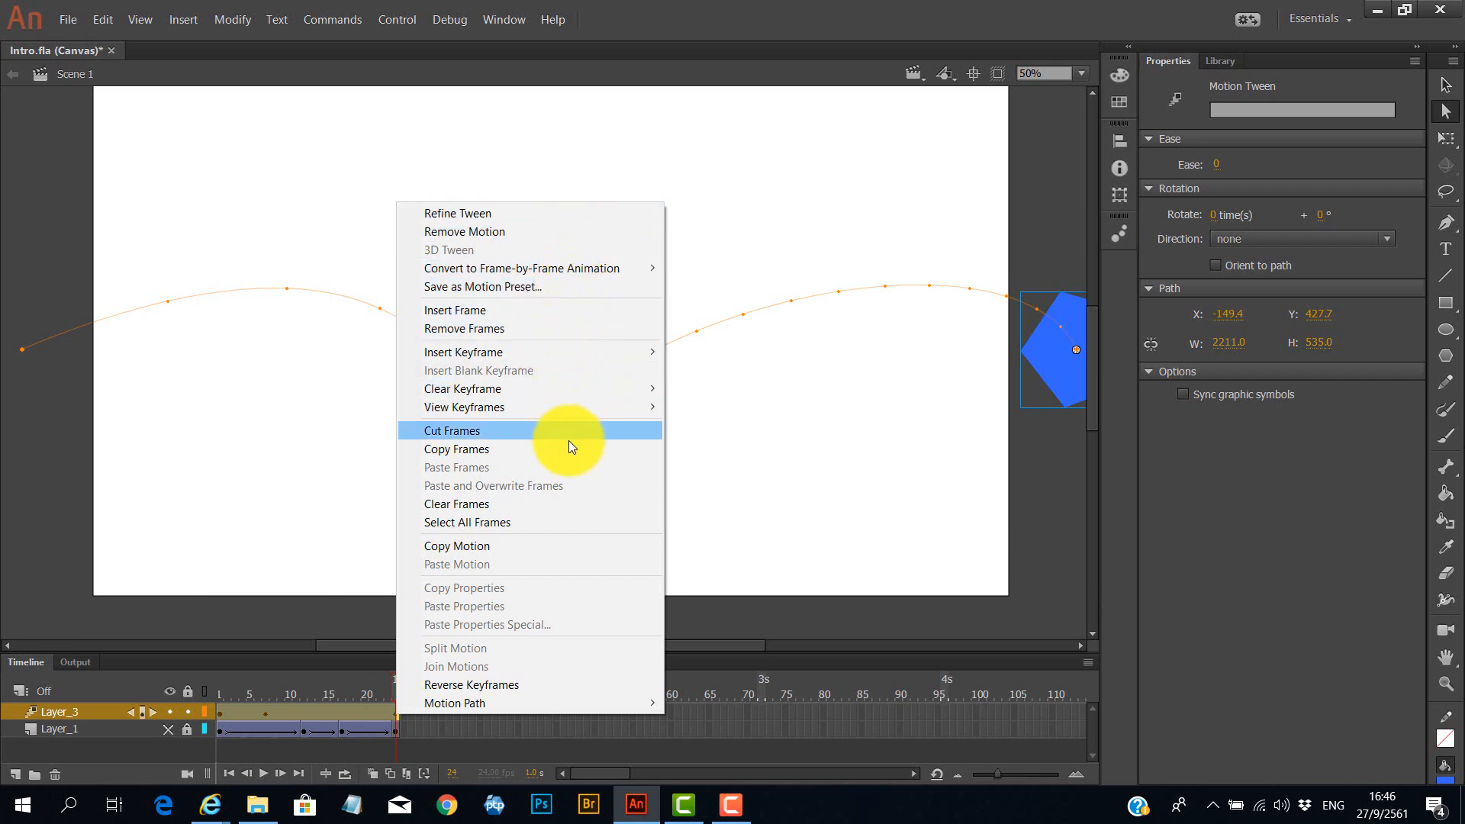
mouse_move(466, 707)
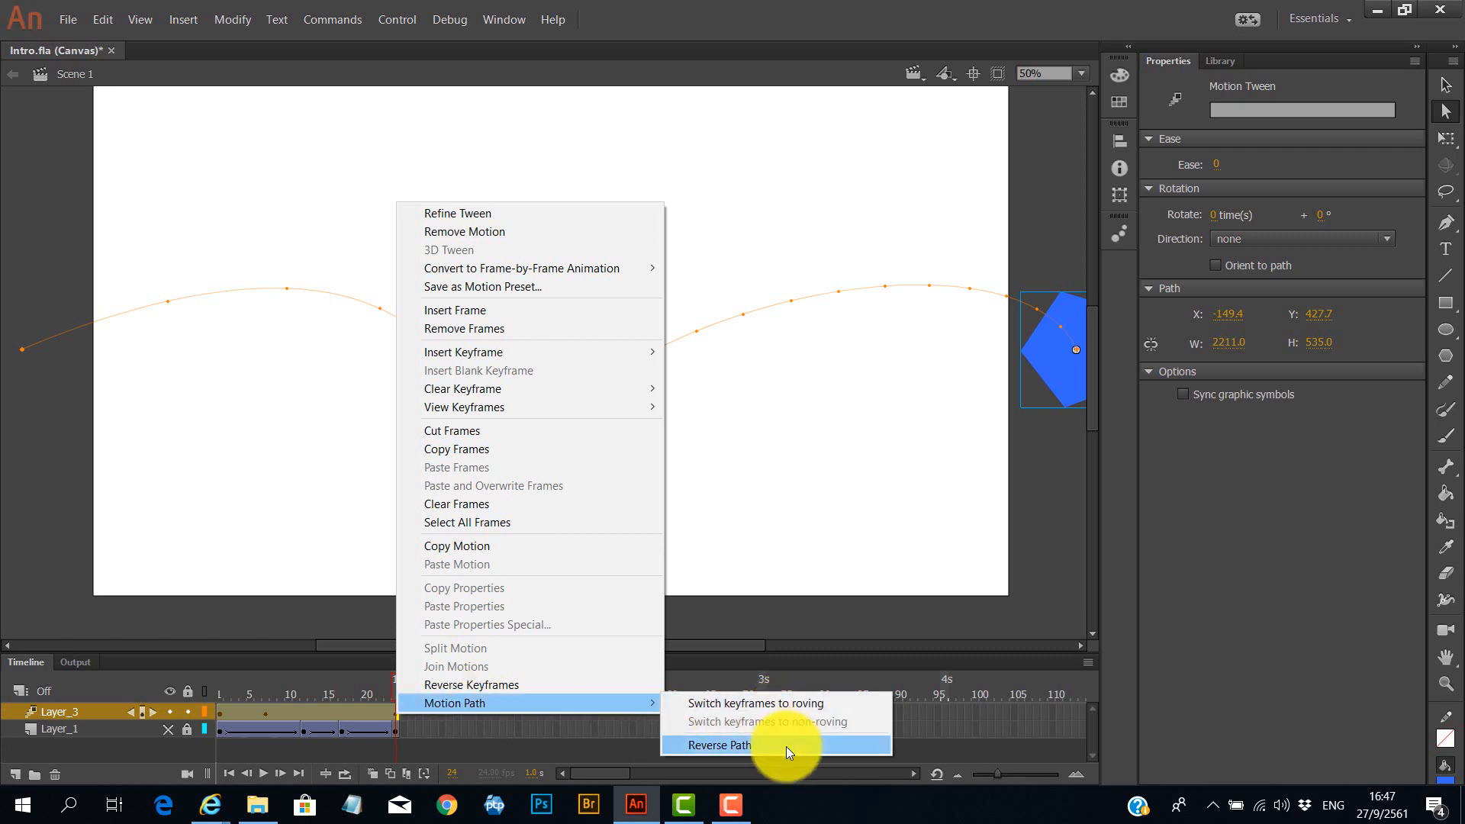
left_click(509, 684)
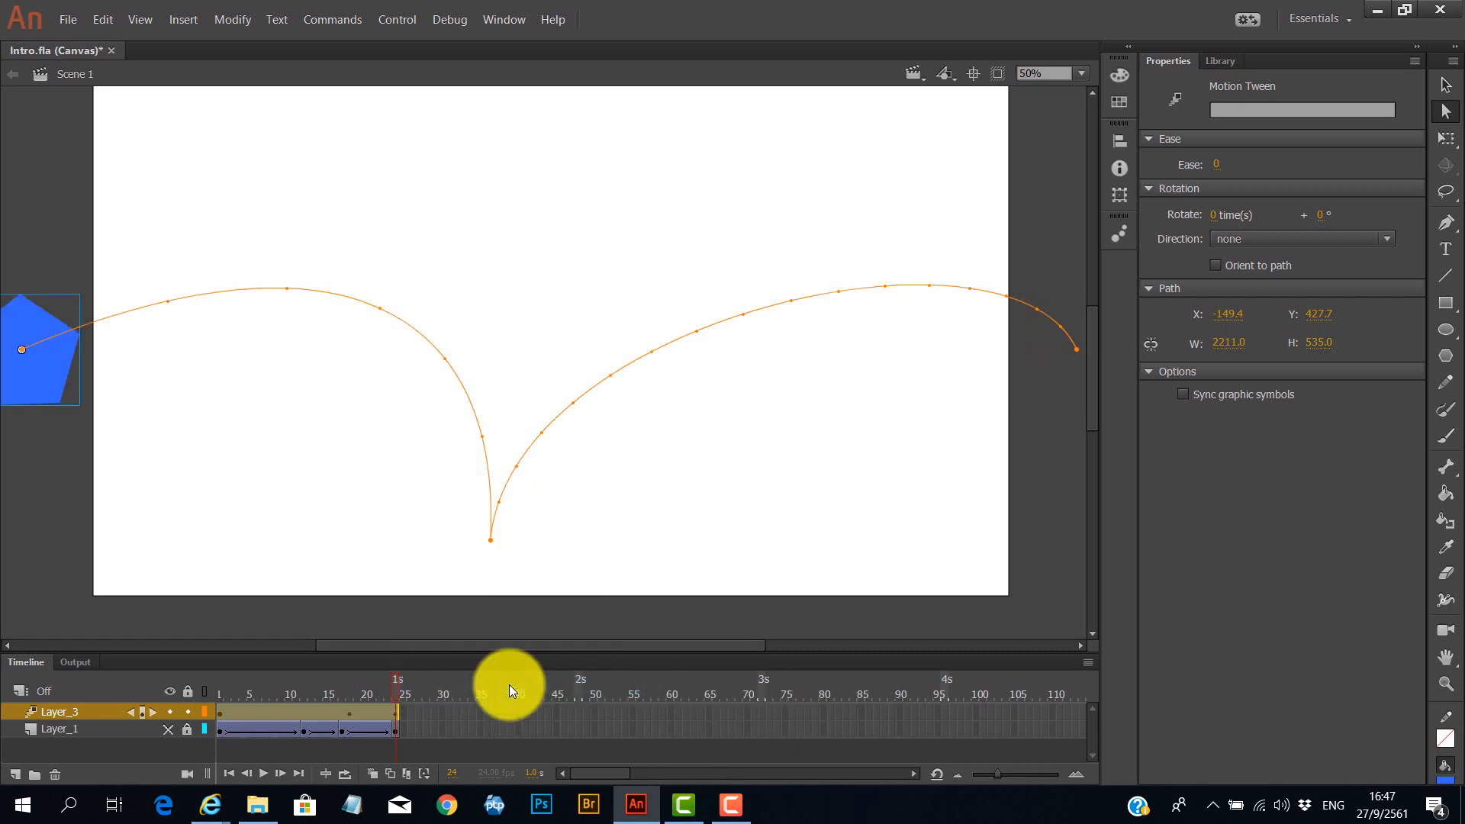
key("Return")
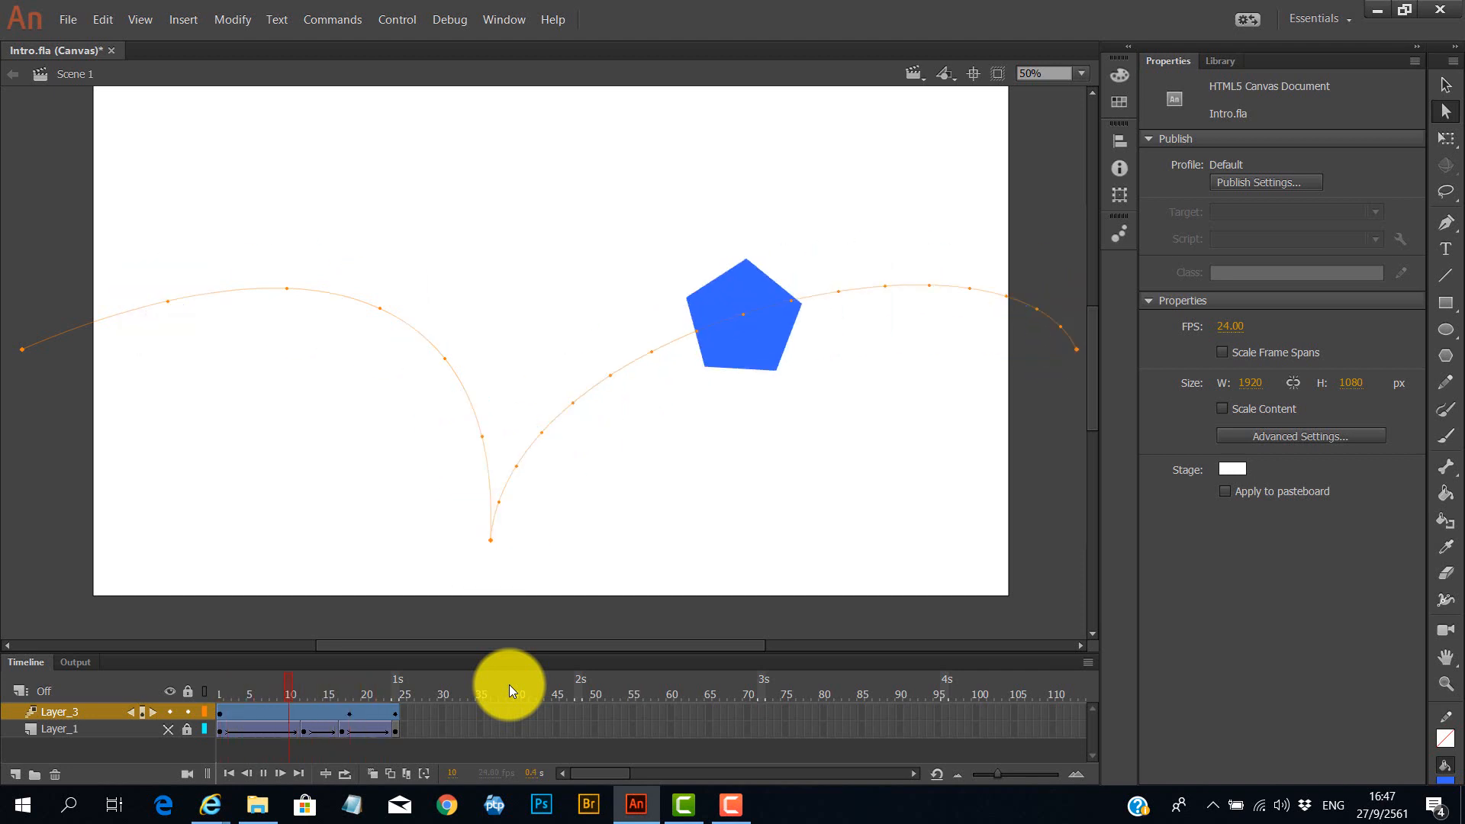
key("Return")
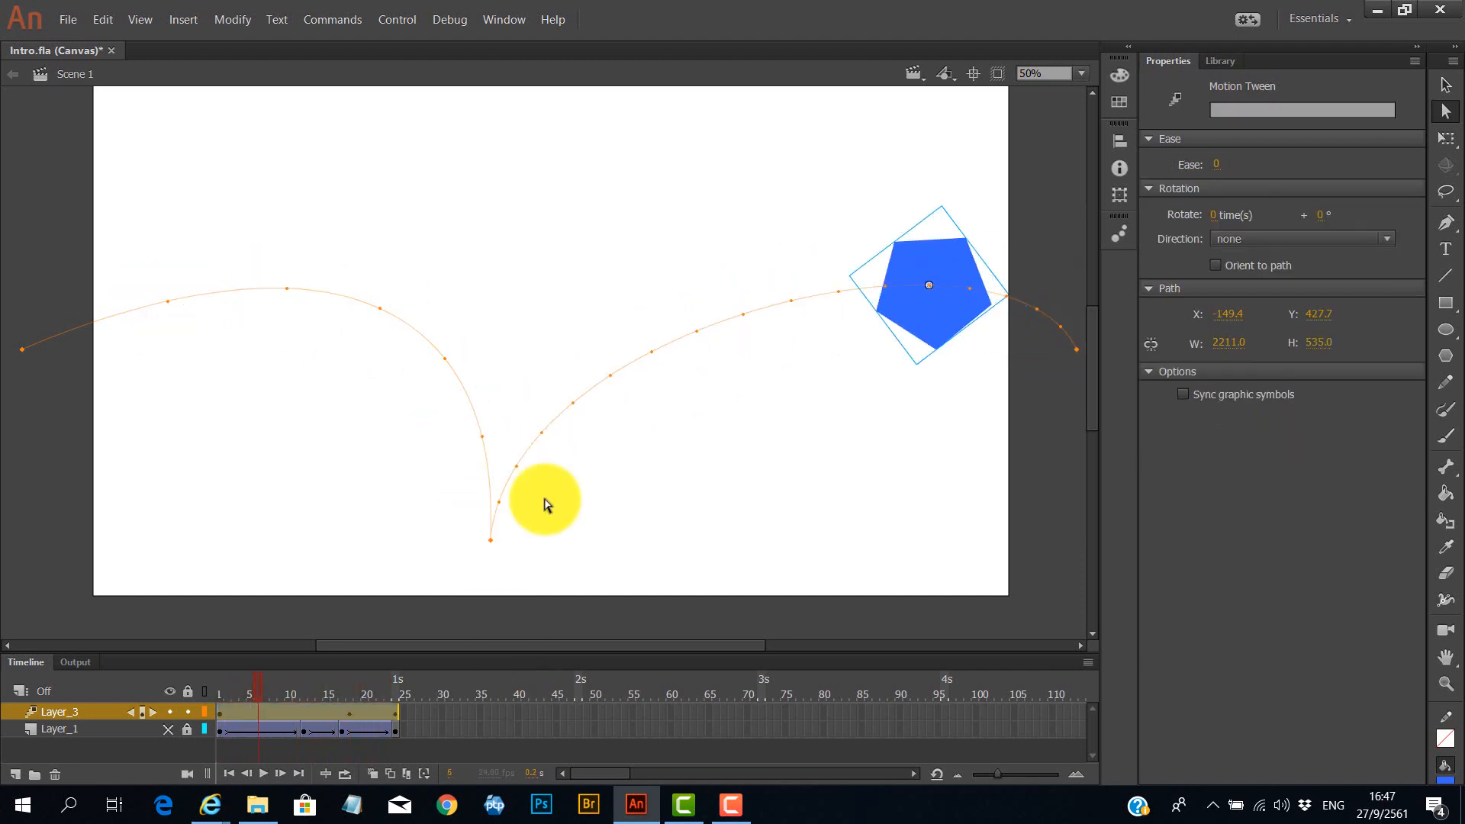
Publish the document as JavaScript/HTML from the Publish Settings with the output name Intro.
left_click(73, 21)
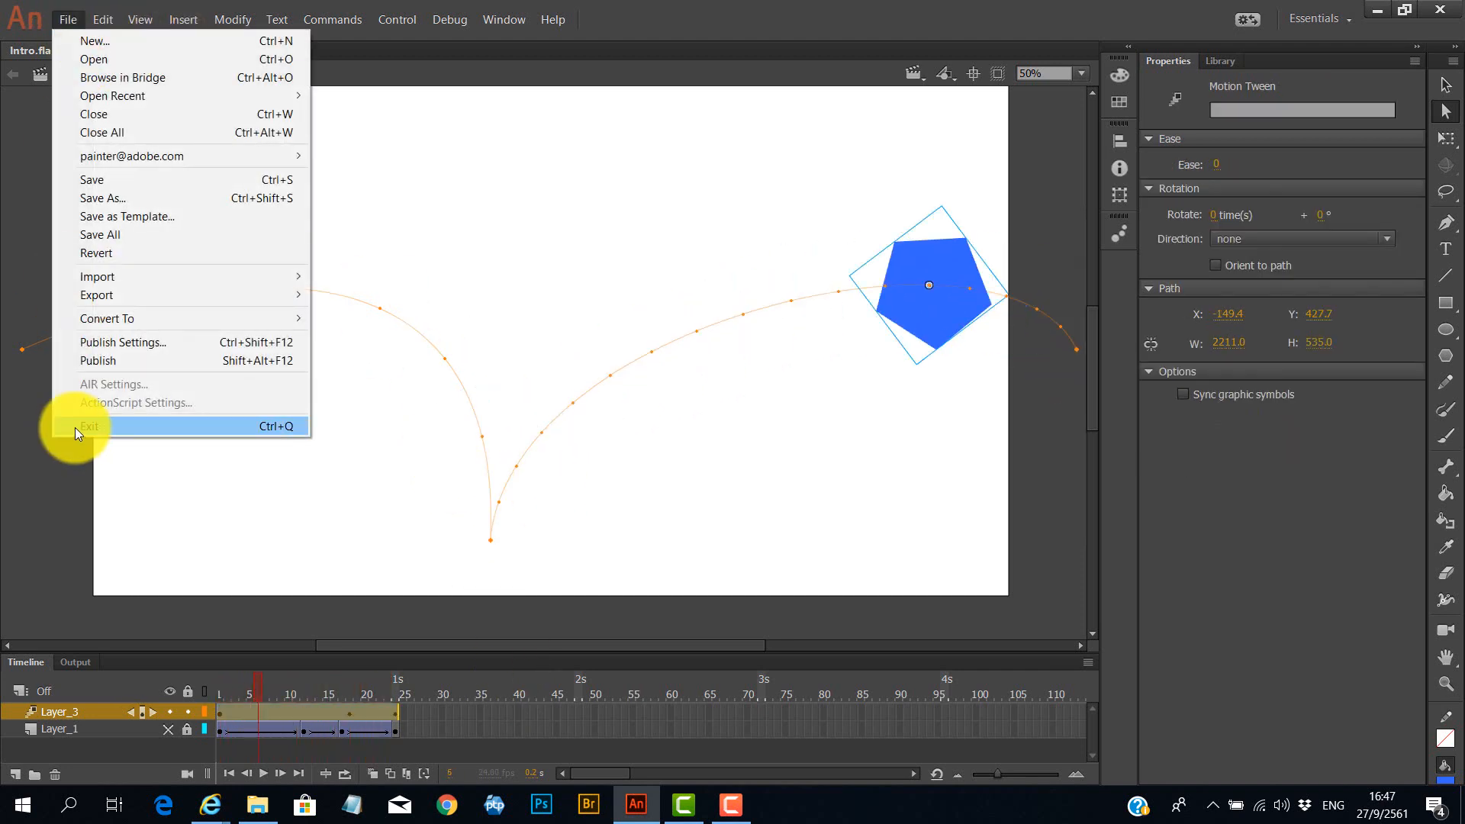
left_click(131, 344)
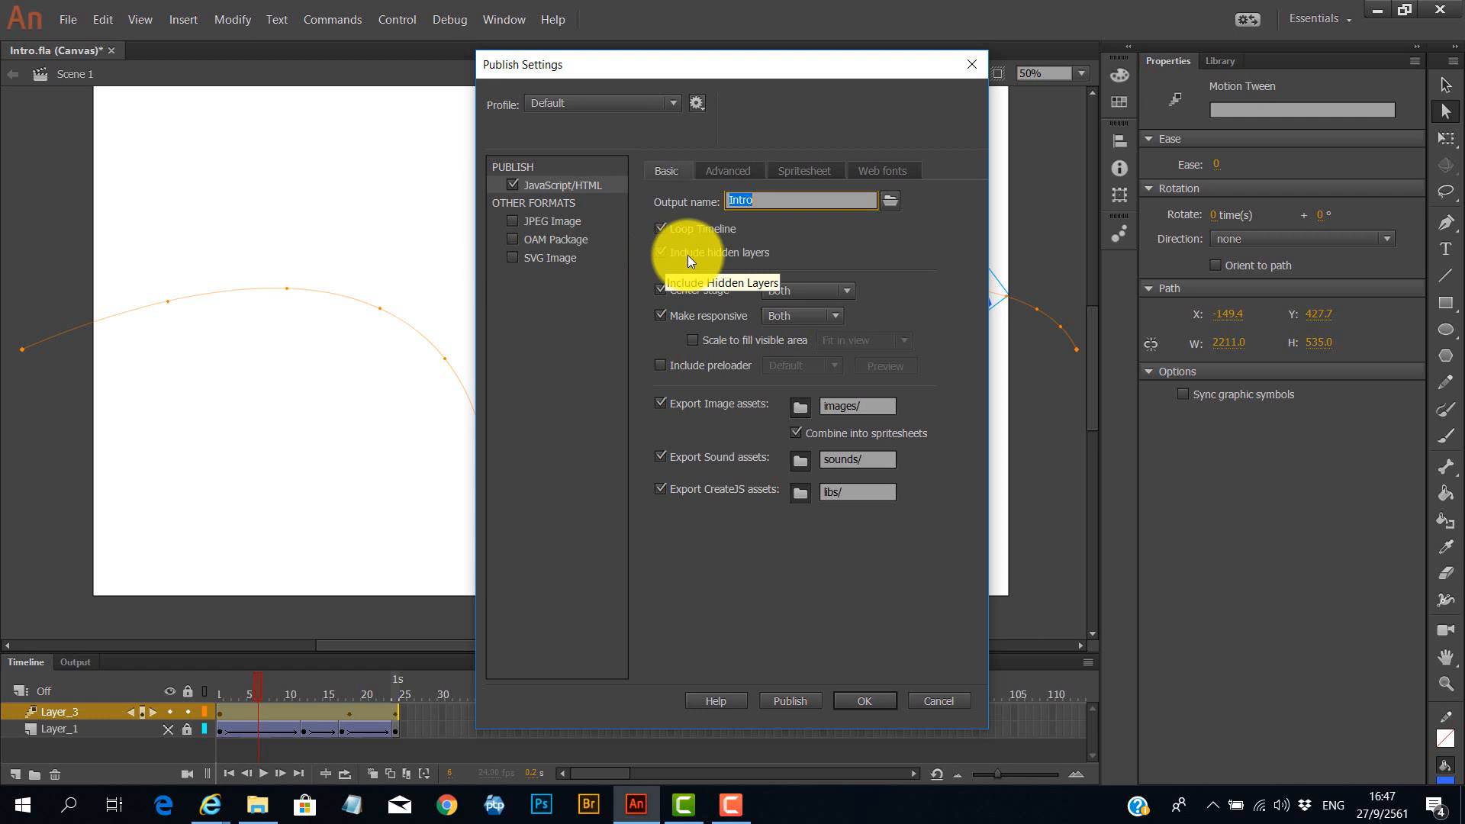
left_click(795, 703)
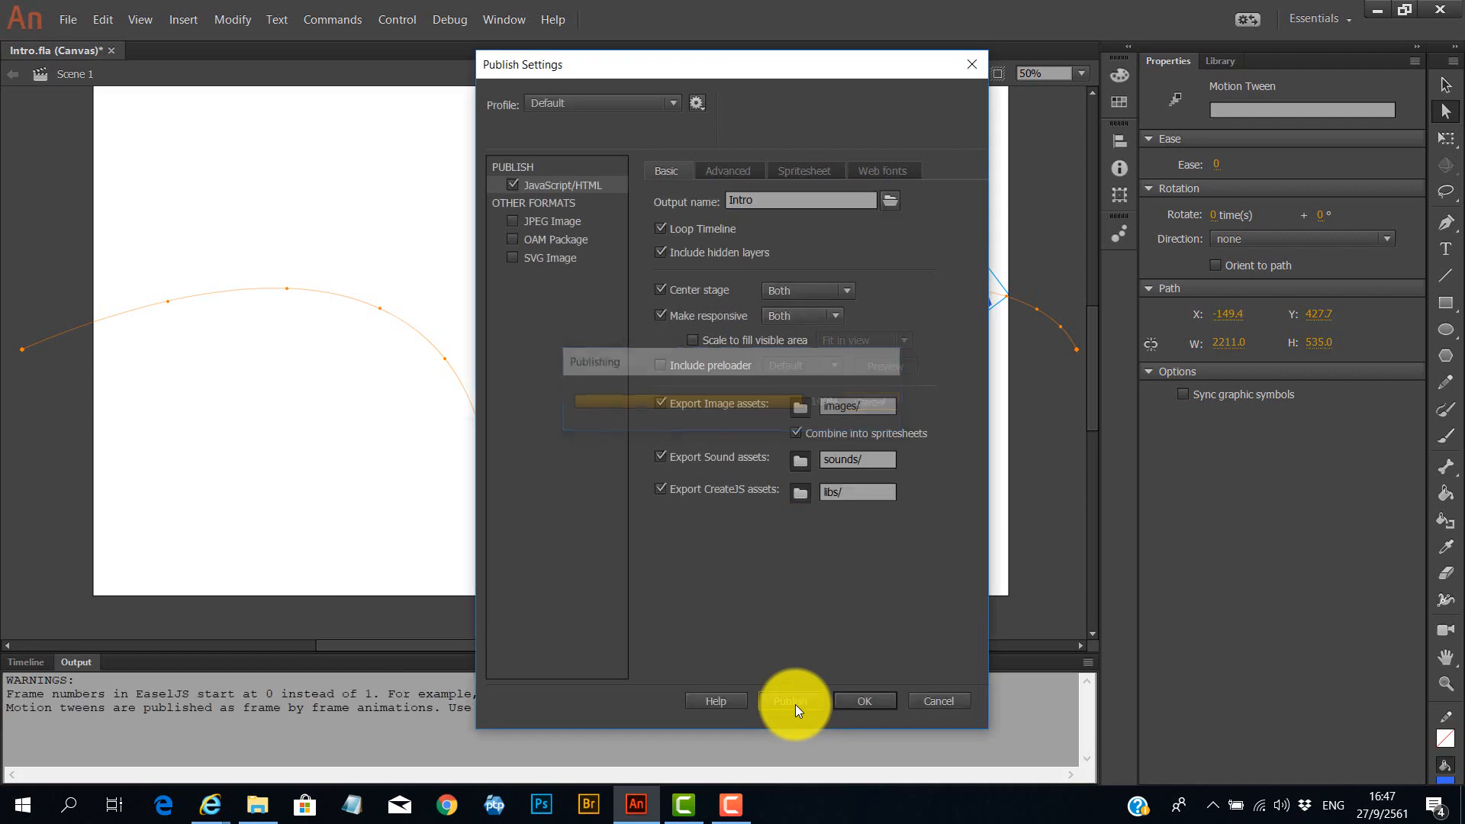
left_click(847, 700)
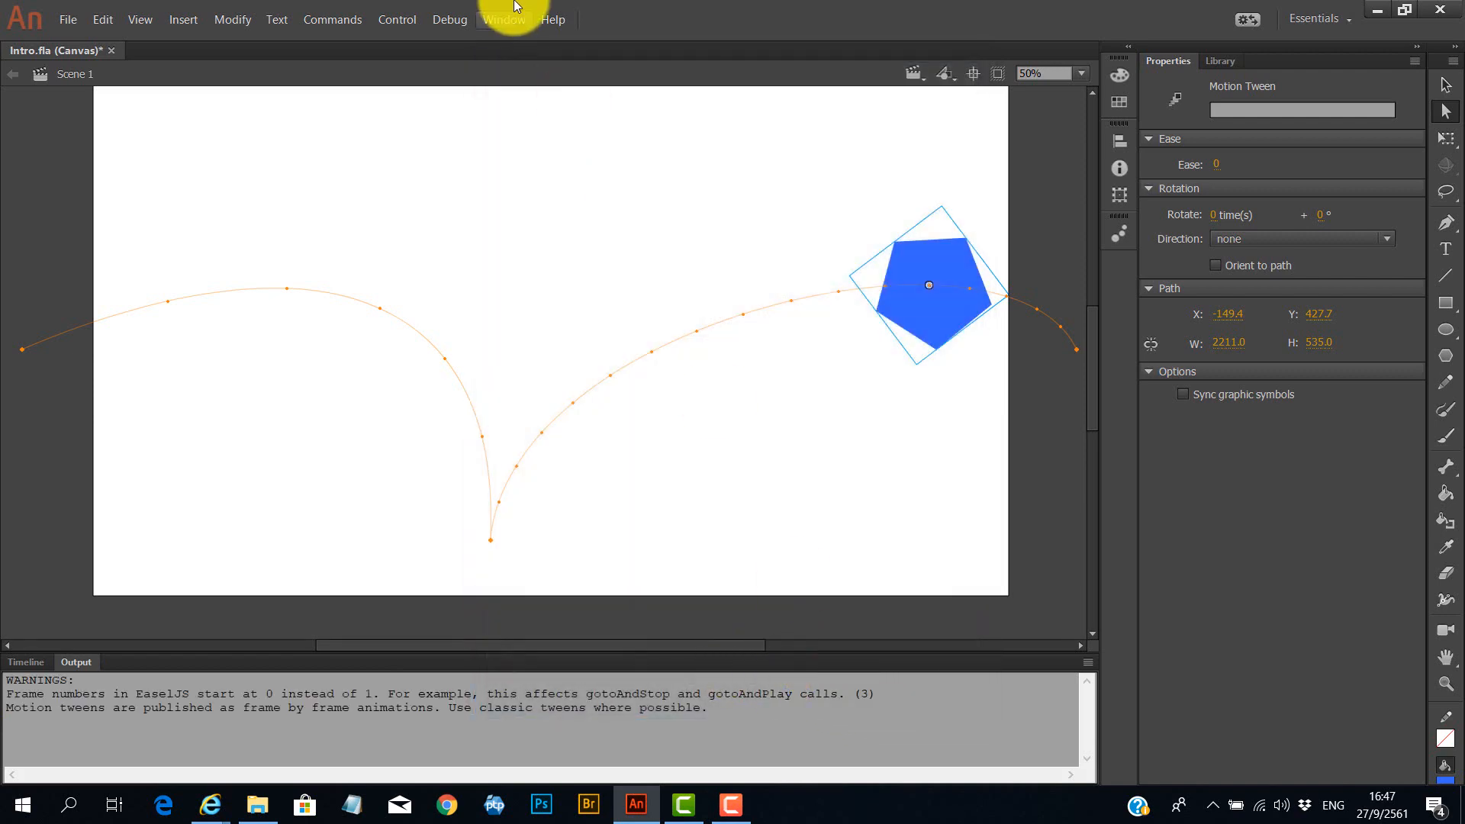
Test the movie in the browser and resize the browser window to check the responsive scaling.
left_click(403, 21)
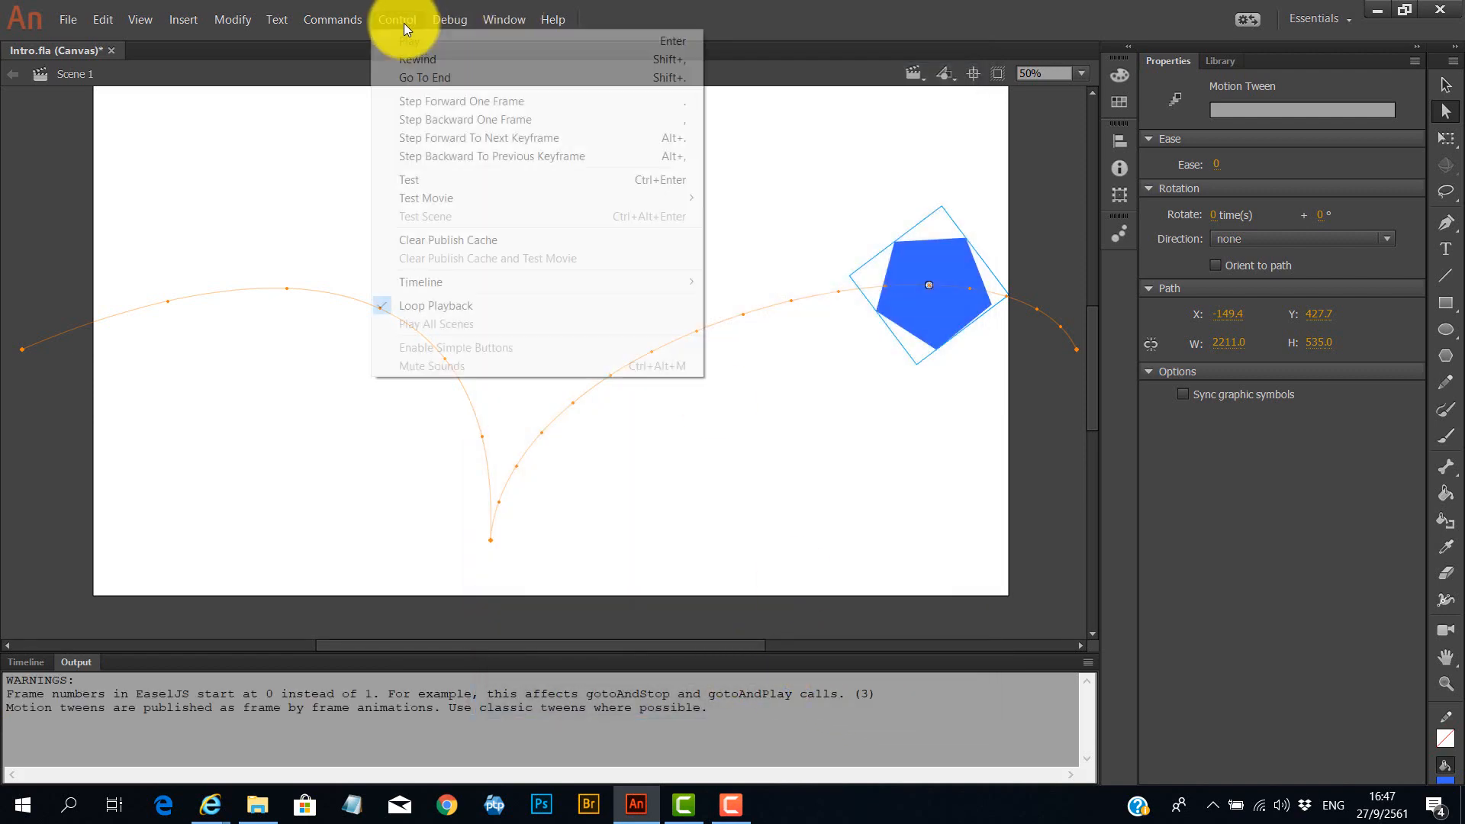
left_click(429, 180)
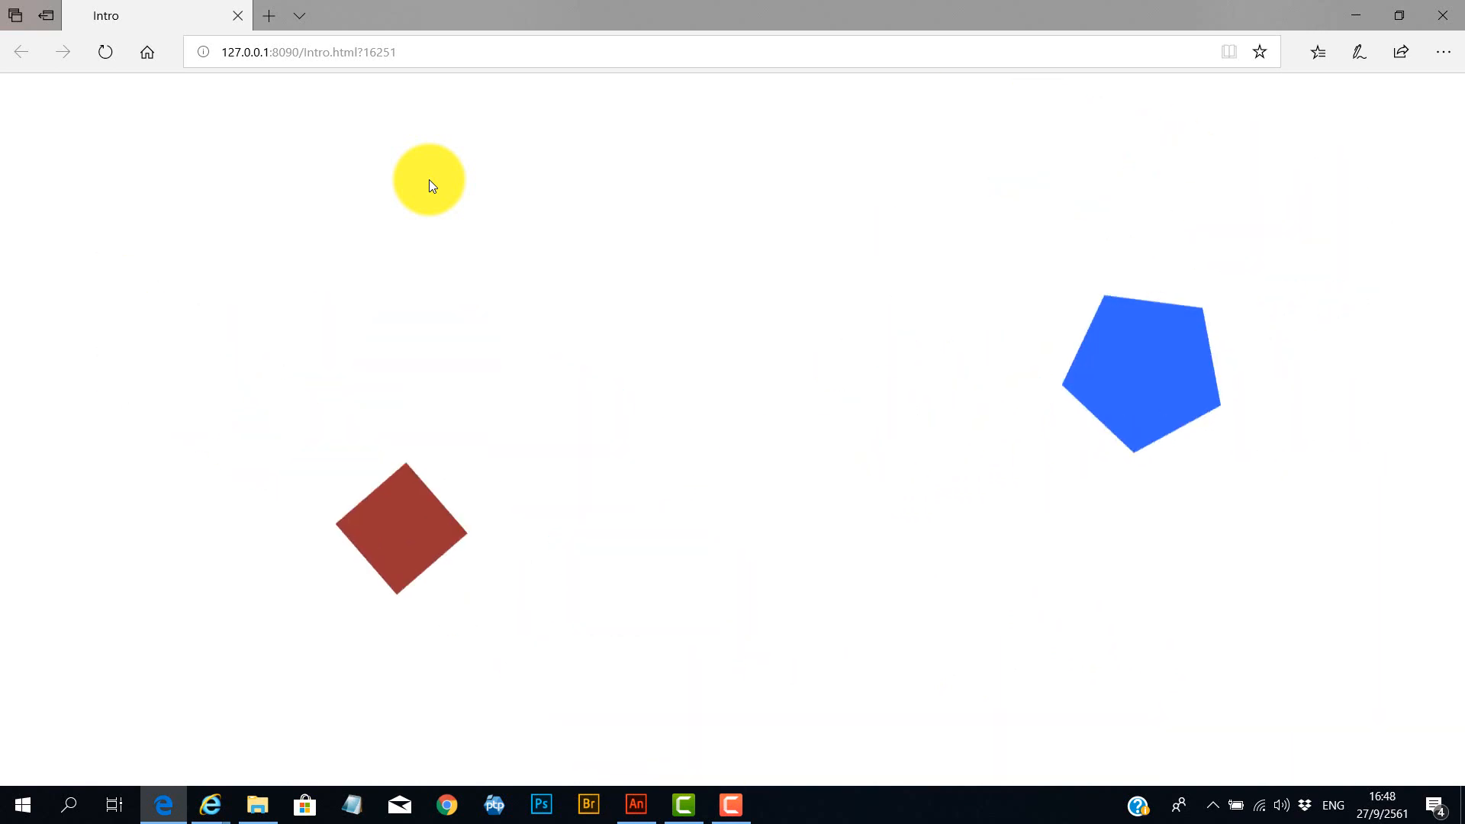
left_click(1402, 14)
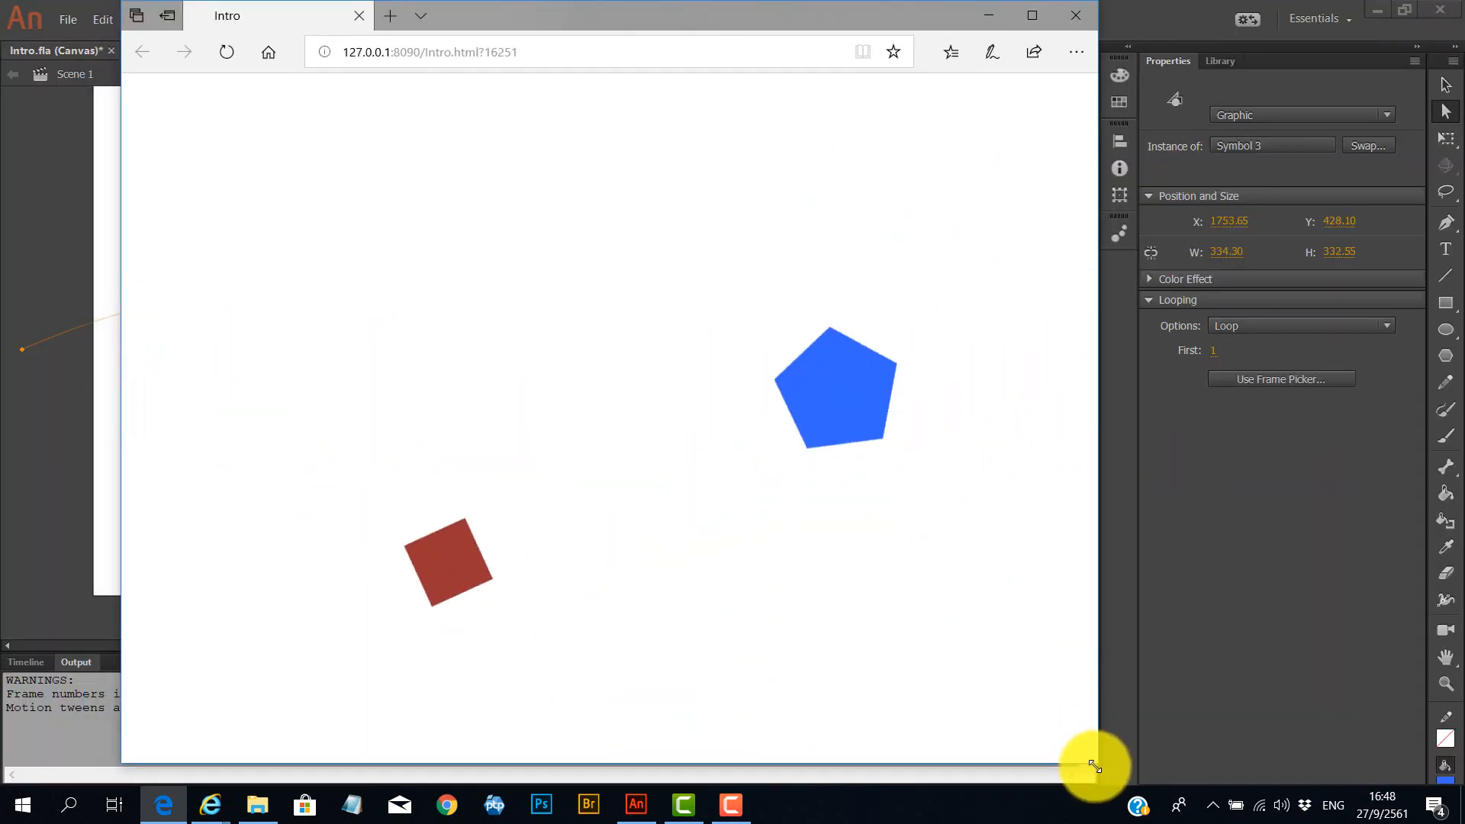
left_click_drag(1096, 762, 511, 315)
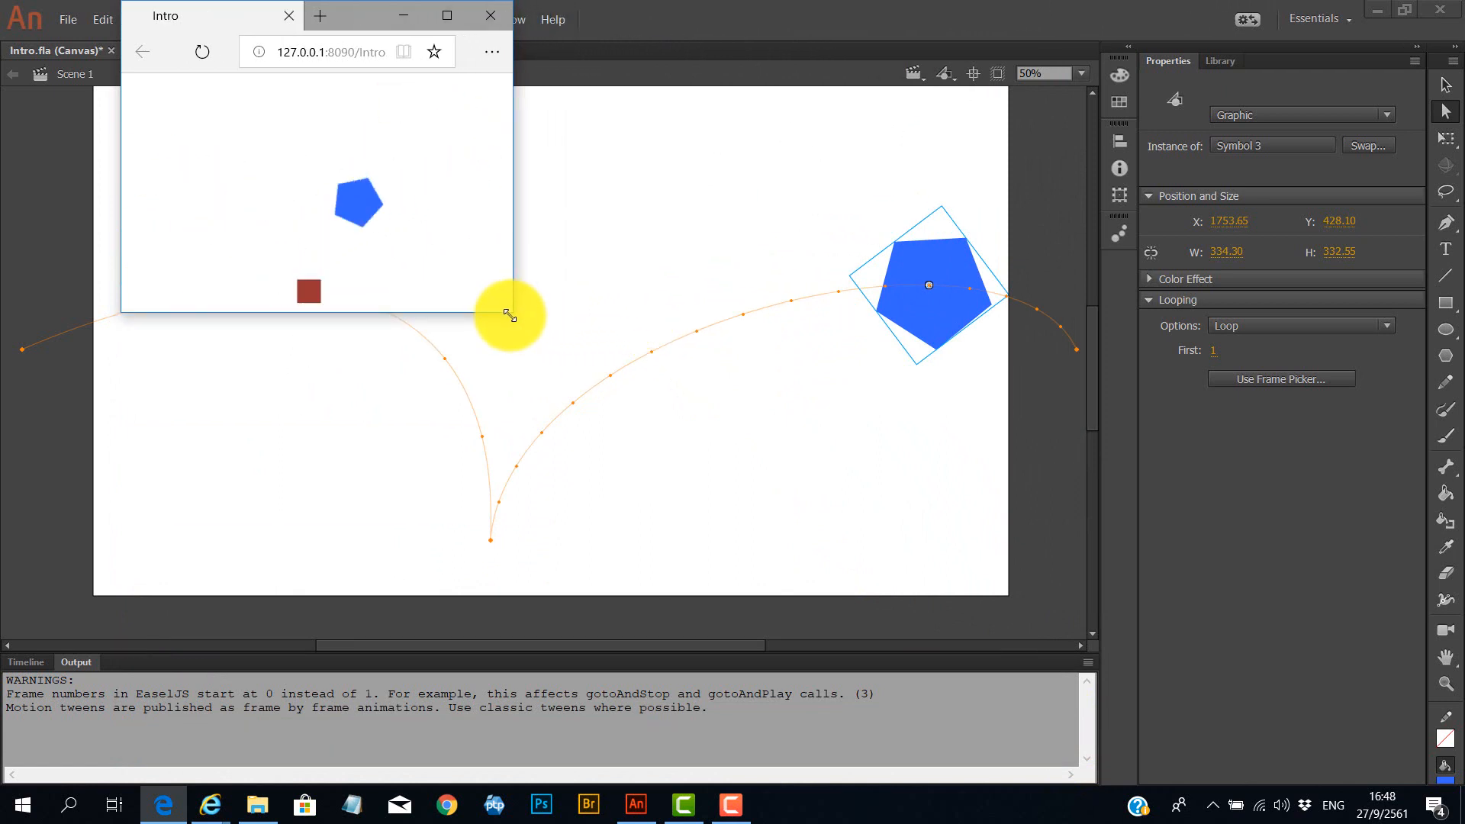
left_click_drag(510, 315, 1183, 580)
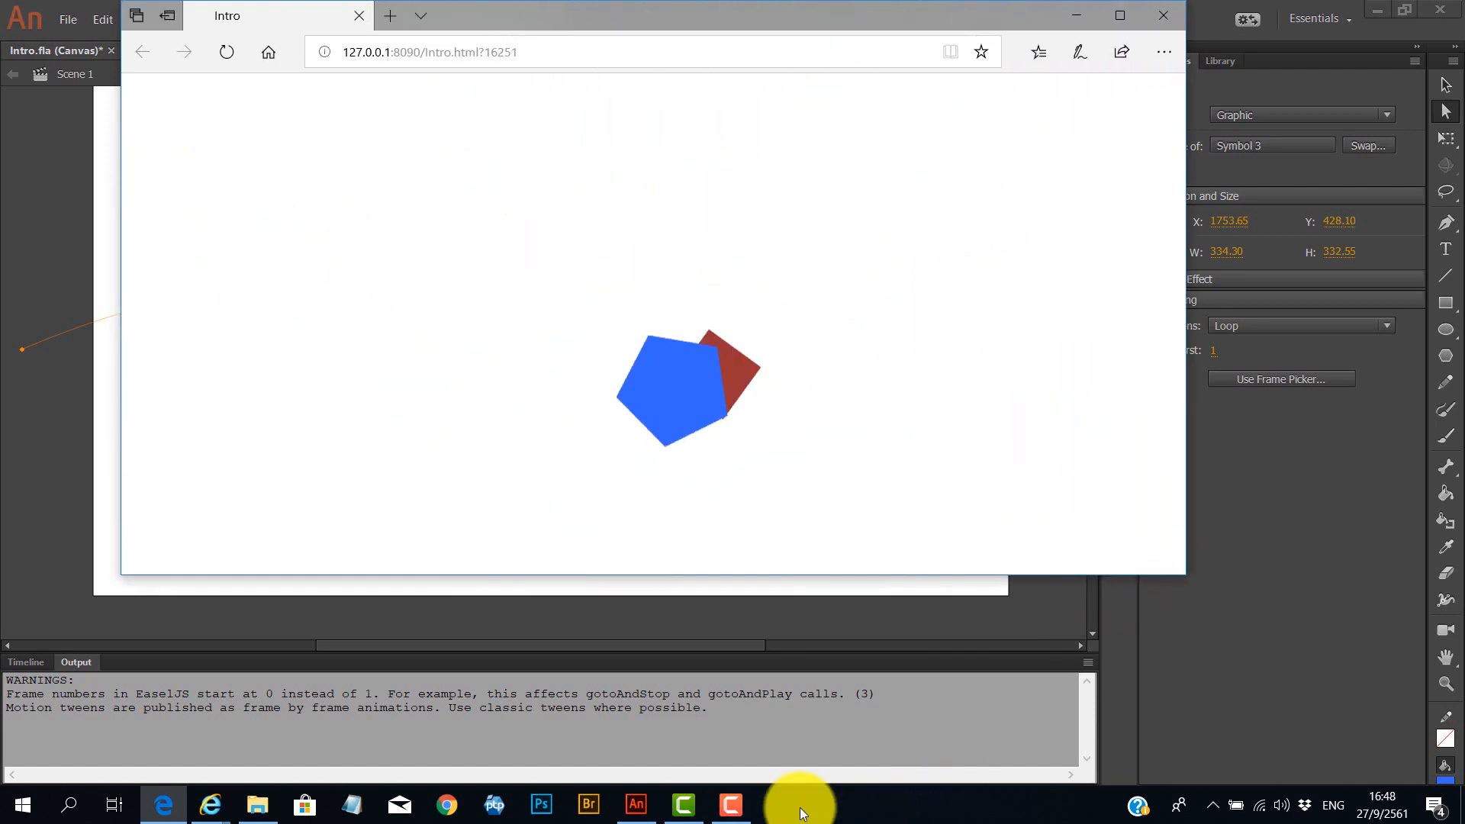
left_click(723, 810)
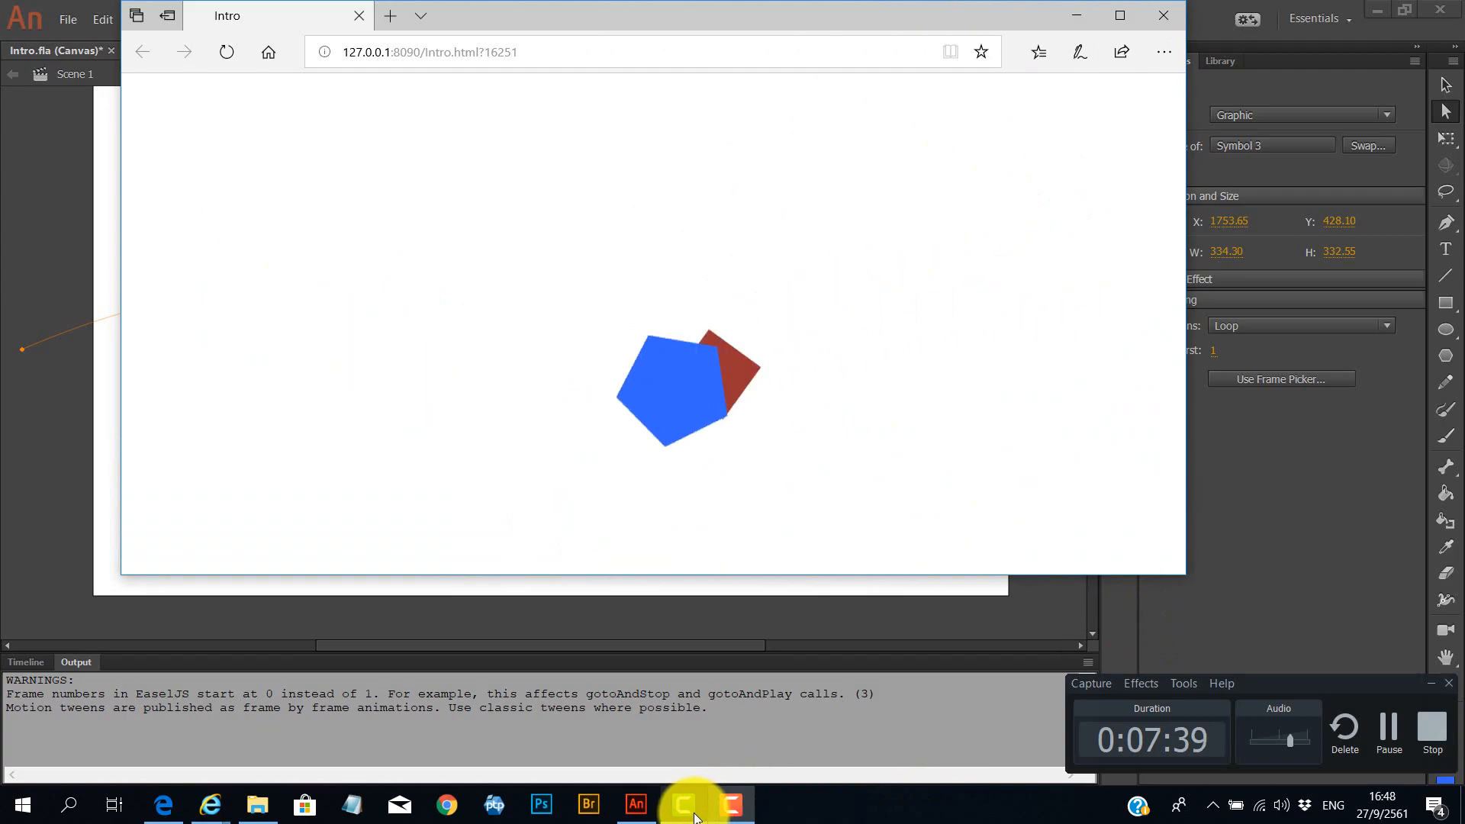